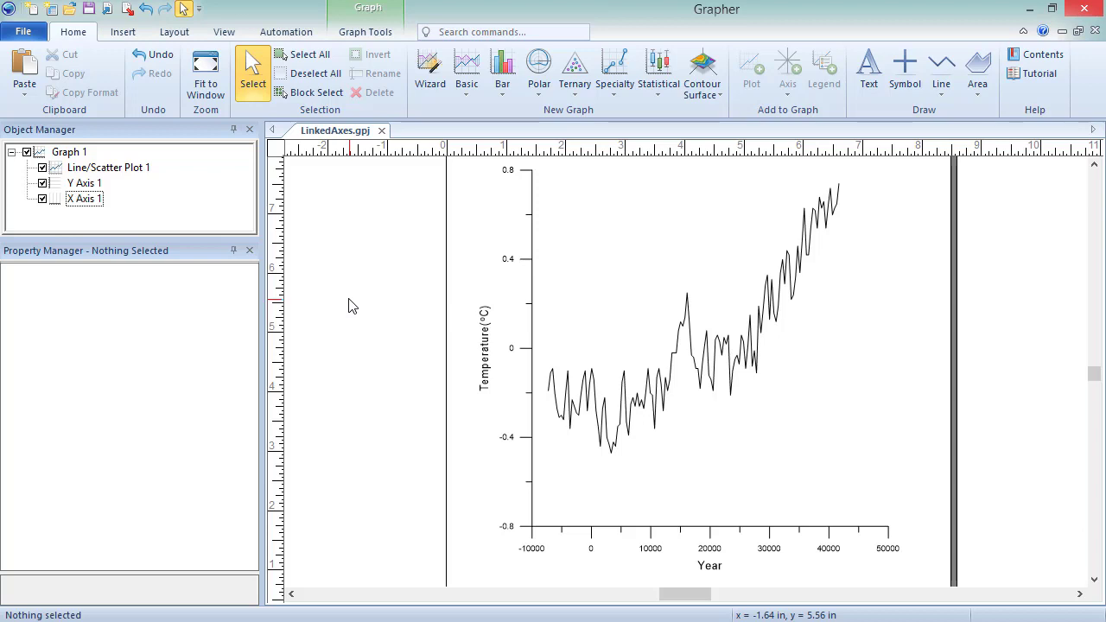
- Select Y Axis 1 in the Object Manager to show its properties
left_click(57, 186)
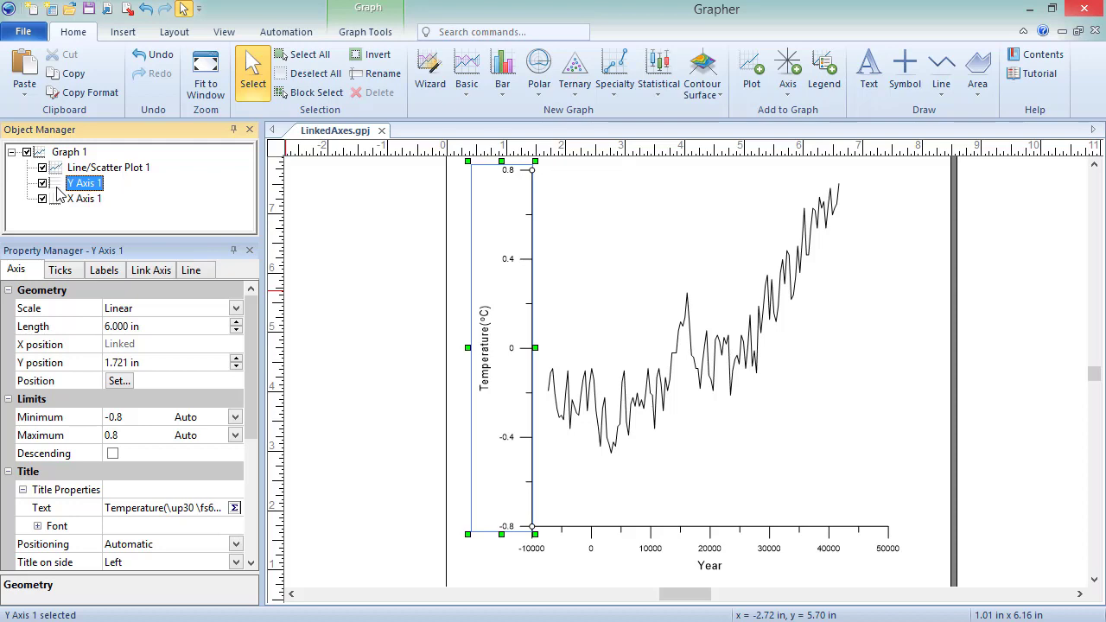
- Keep Y Axis 1 linked to X Axis 1, glancing at its Axis tab before returning to Link Axis
left_click(167, 273)
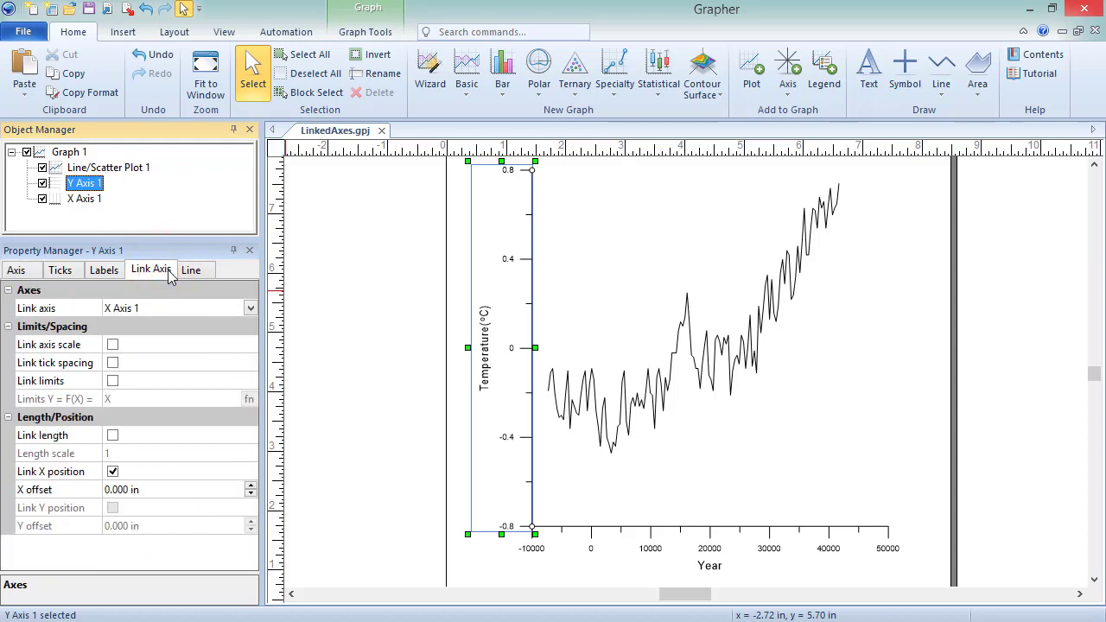
left_click(252, 310)
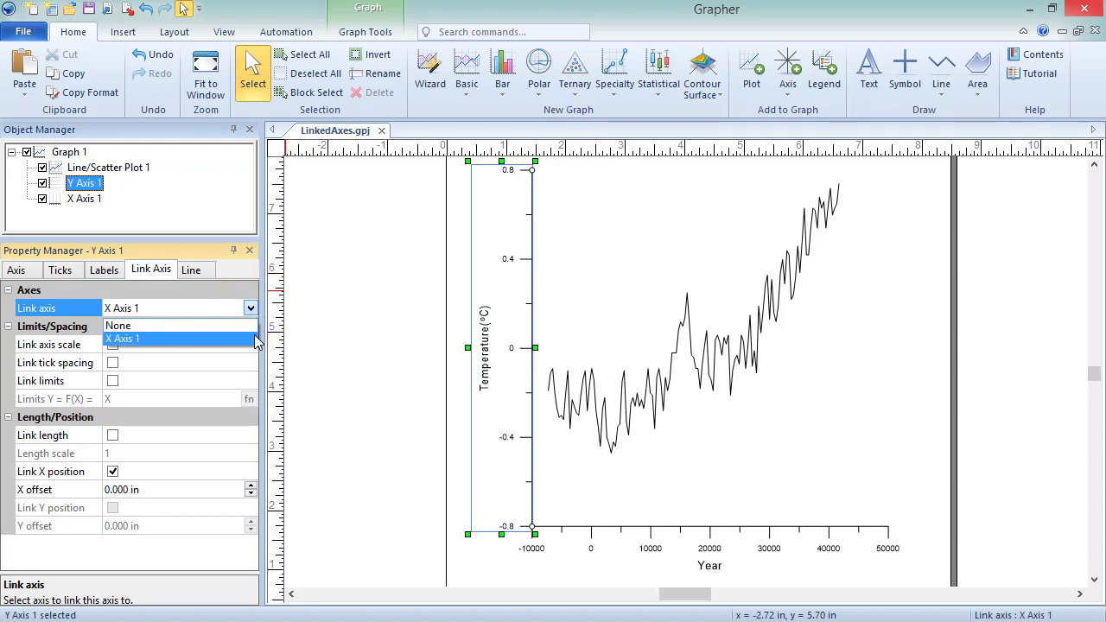
left_click(252, 338)
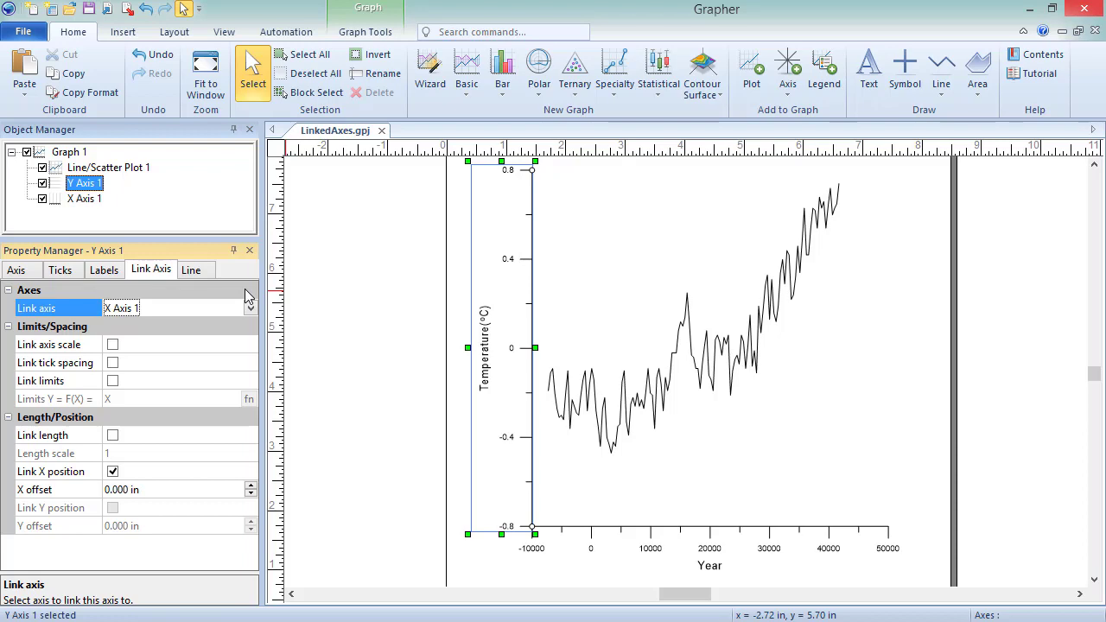
left_click(35, 272)
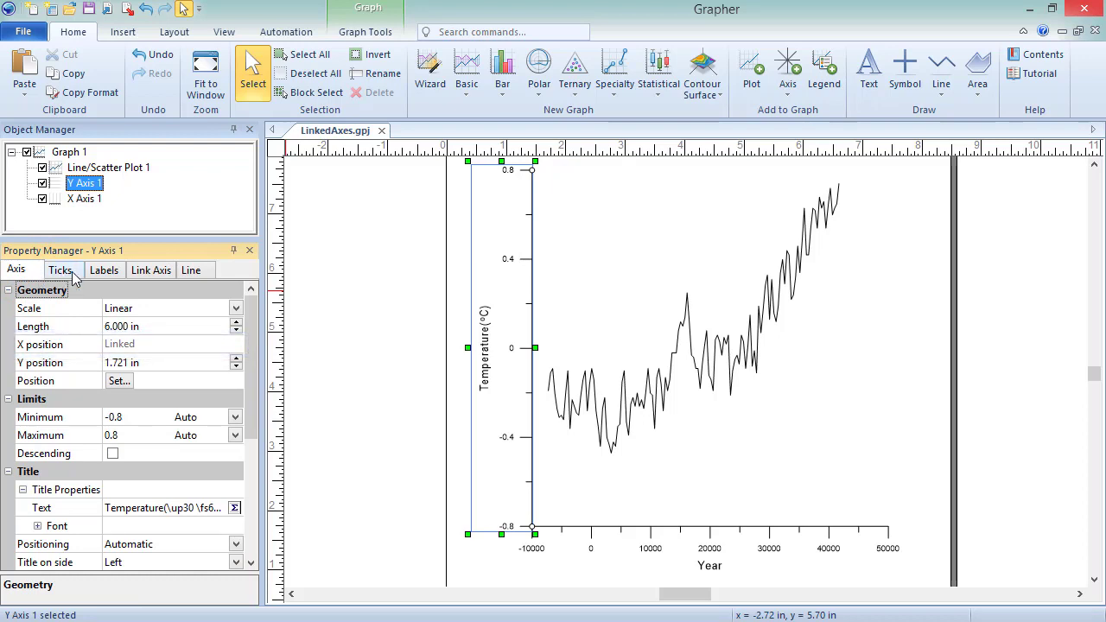
left_click(151, 271)
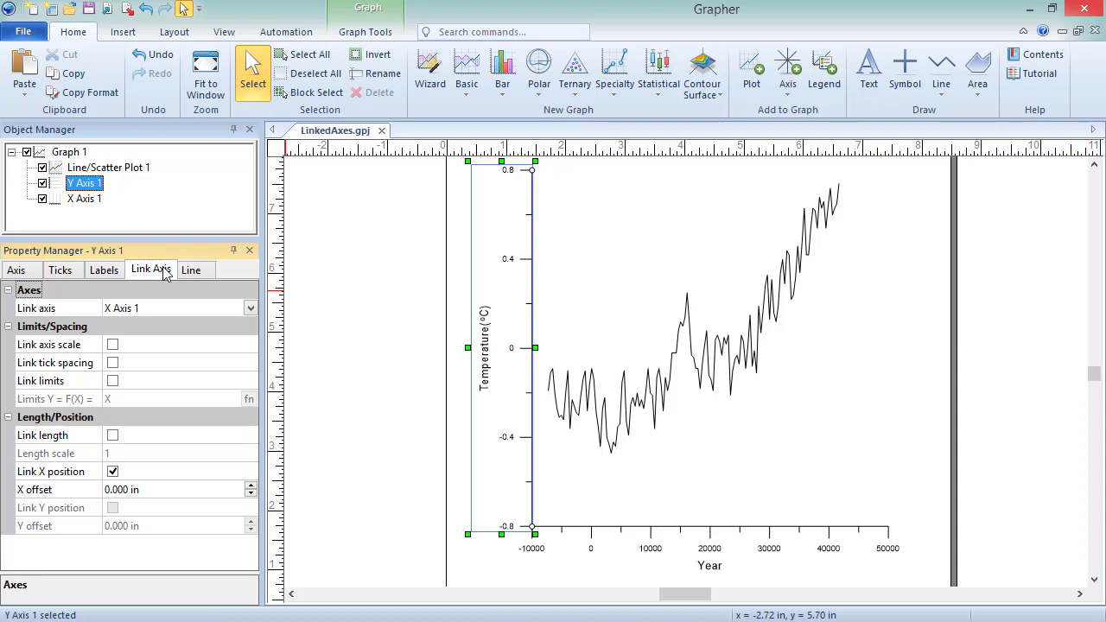
left_click(39, 31)
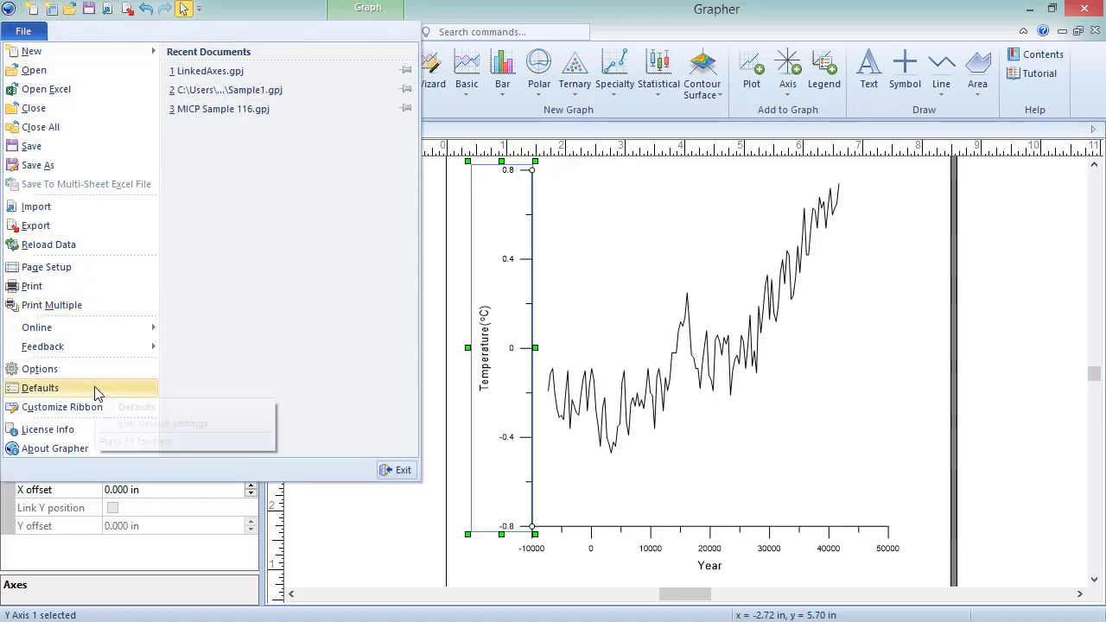
left_click(97, 394)
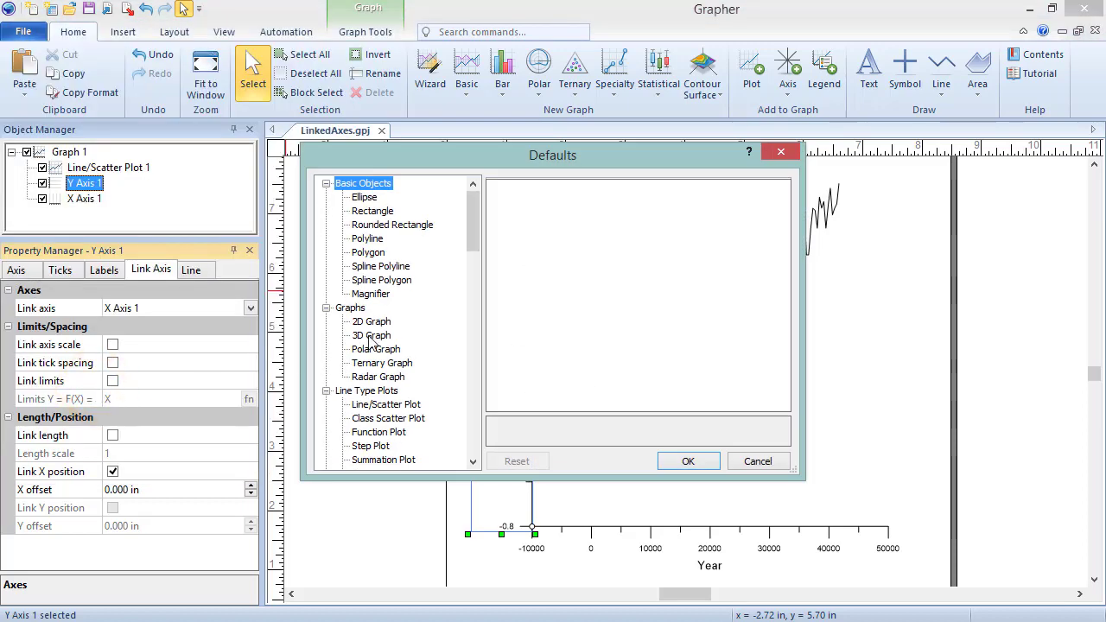
left_click_drag(479, 233, 477, 448)
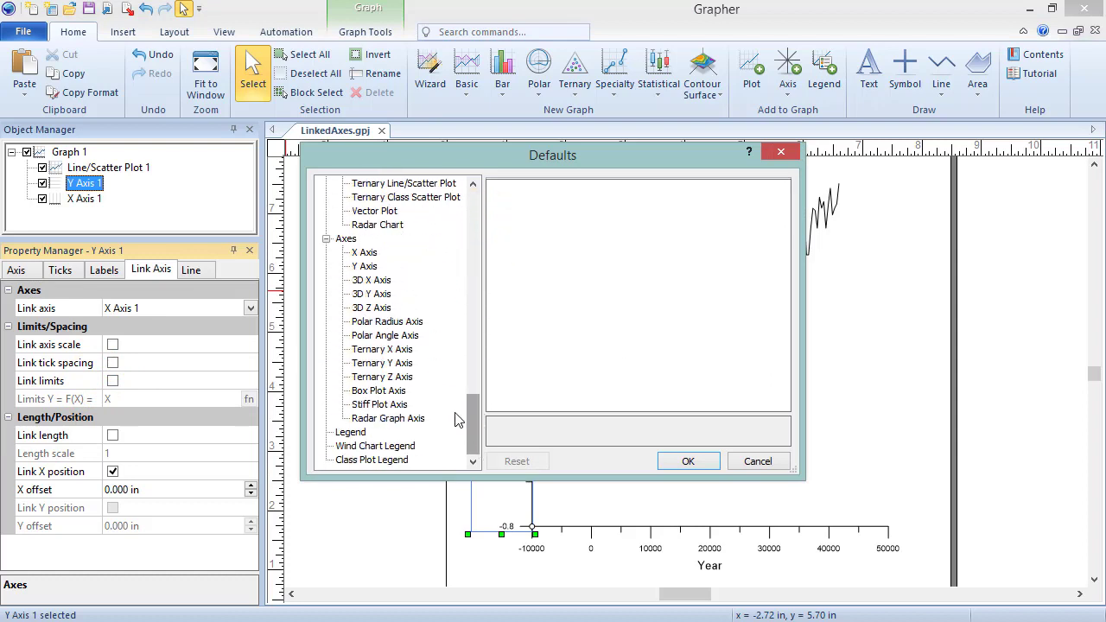
left_click(367, 253)
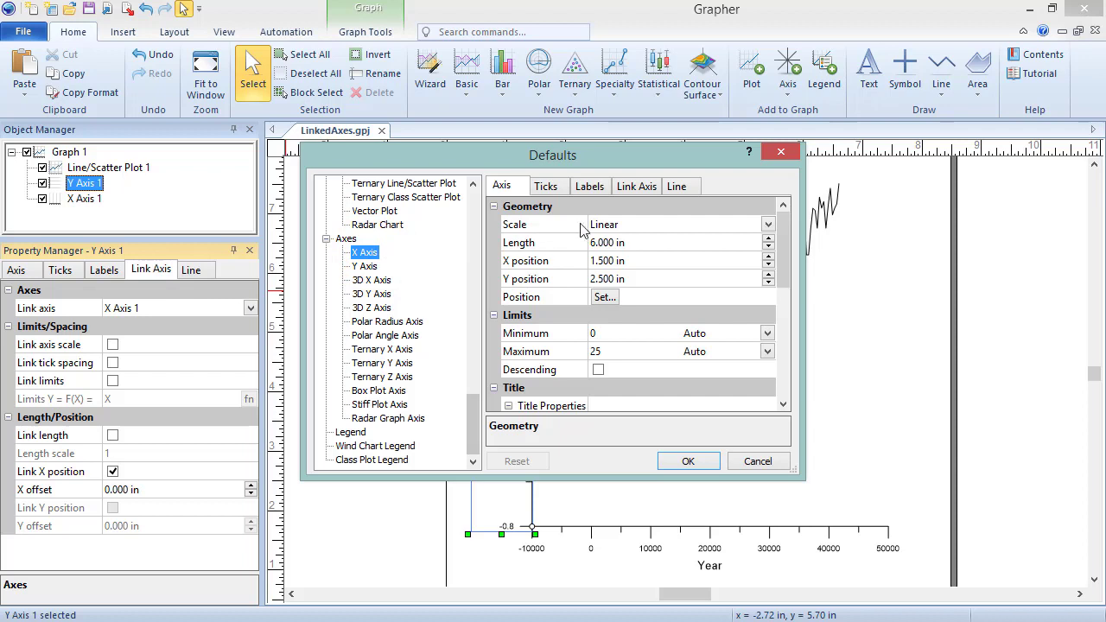
left_click(639, 186)
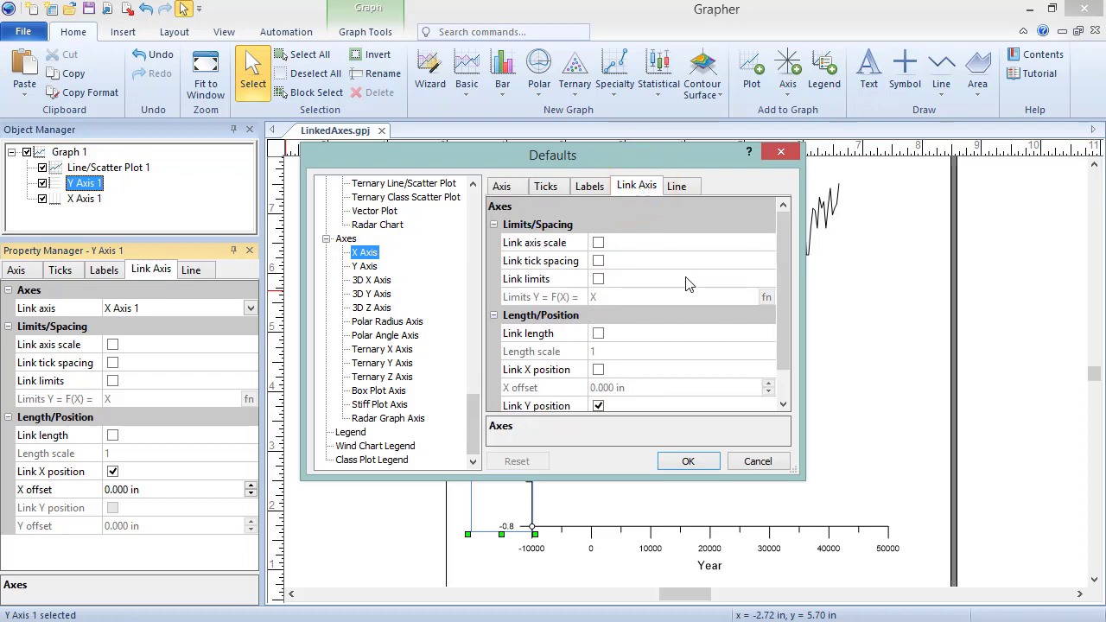
left_click(774, 466)
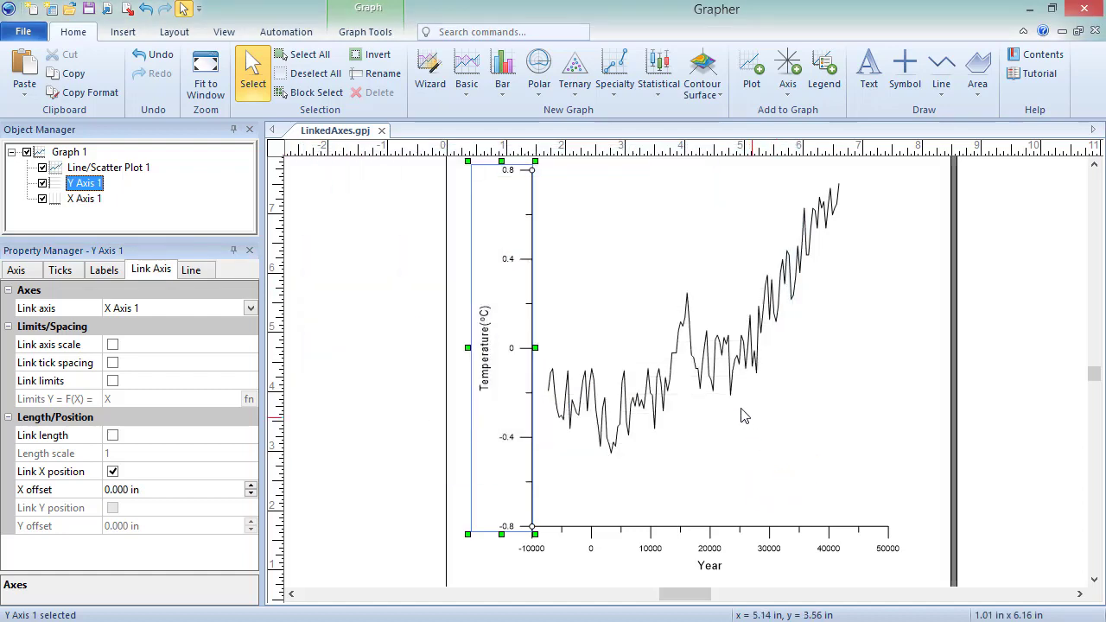
- Drag the temperature line plot slightly lower, then redisplay Y Axis 1's link settings
left_click(704, 370)
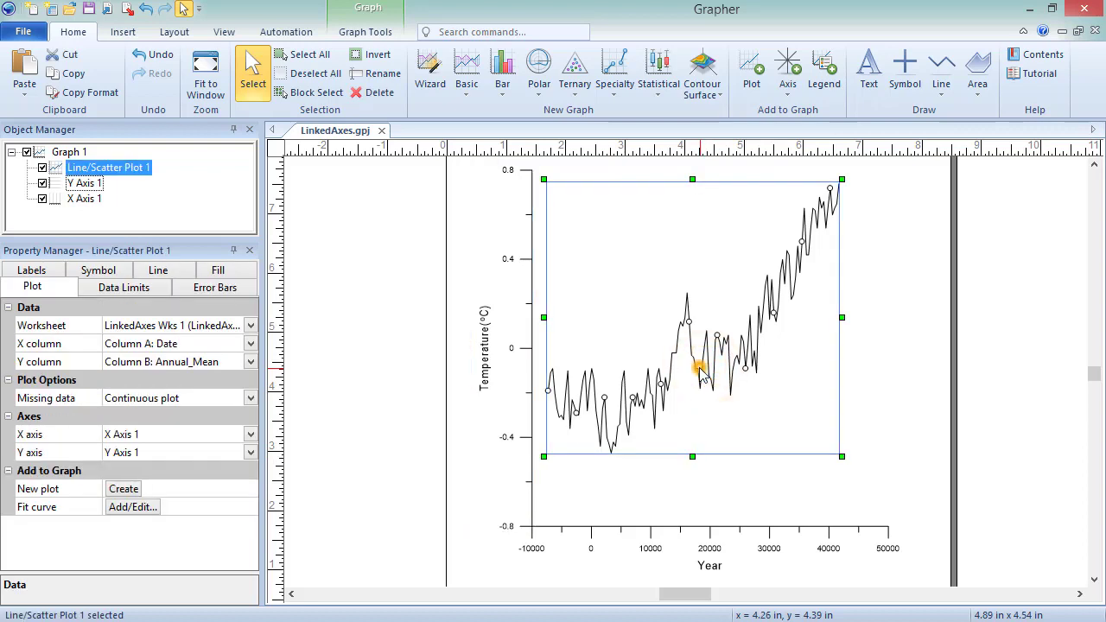
mouse_move(702, 369)
left_mouse_down()
mouse_move(743, 370)
mouse_move(699, 373)
left_mouse_up()
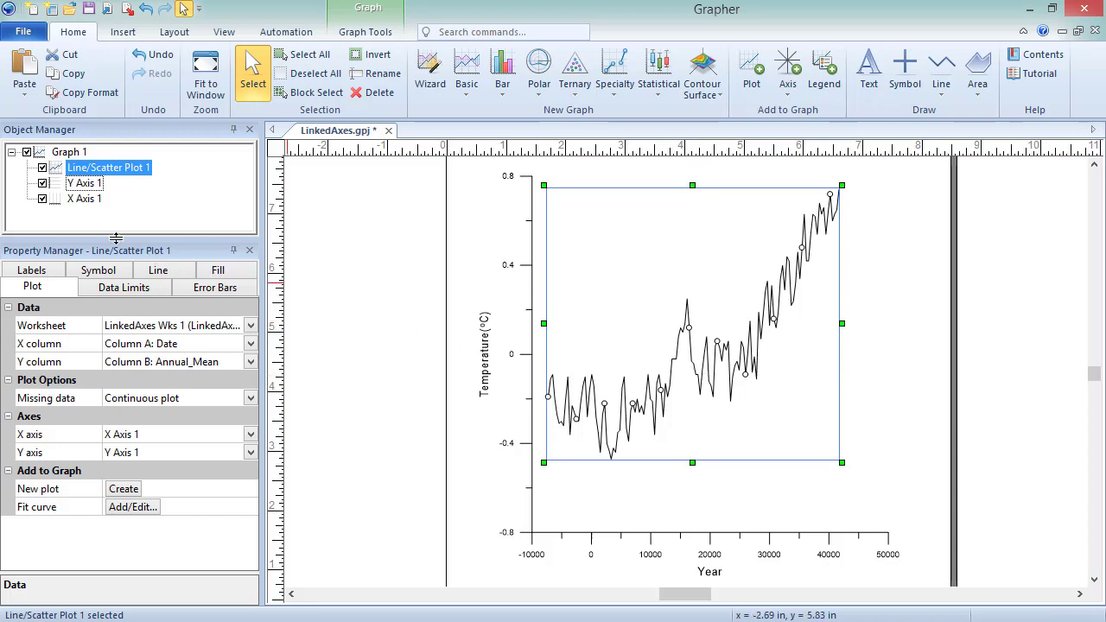
left_click(55, 185)
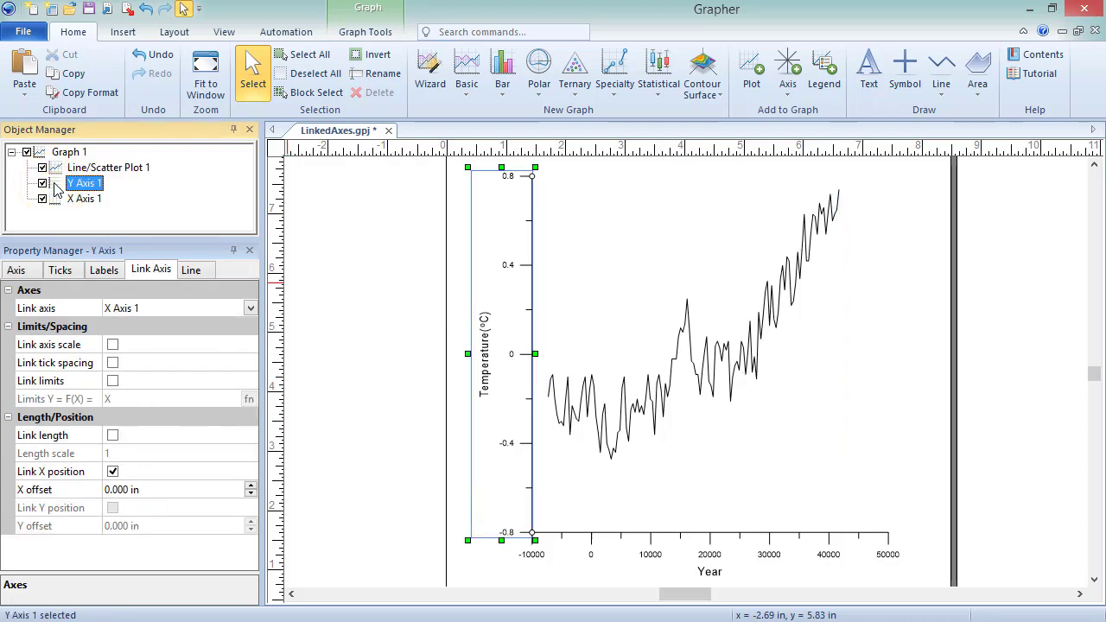
left_click(175, 274)
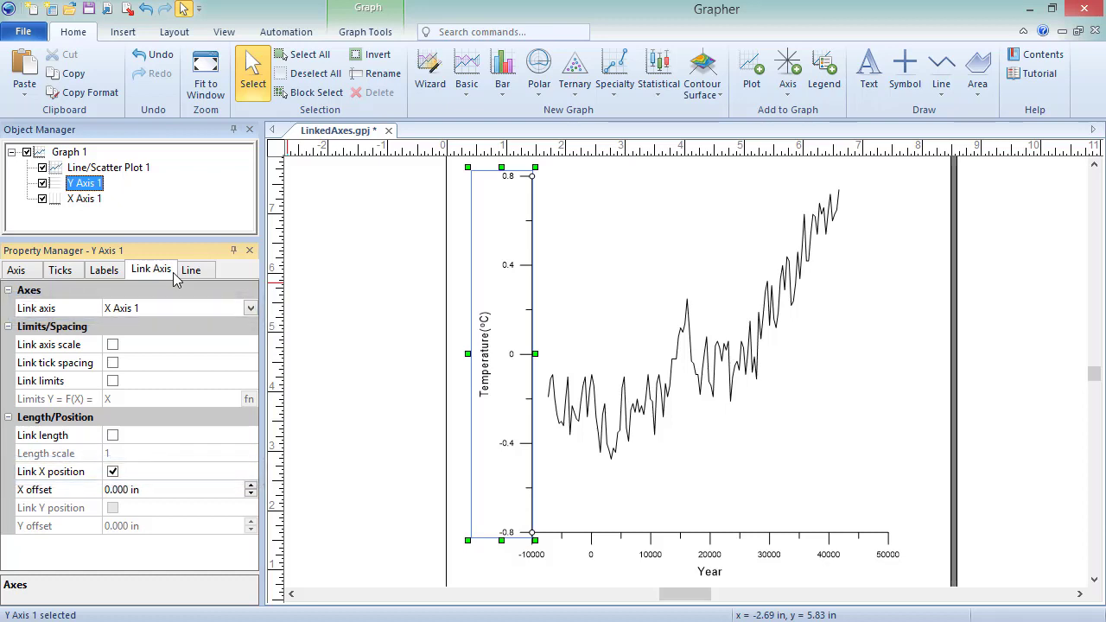
- Set X Axis 1's X position to 2 in, then drag the graph back left
left_click(54, 201)
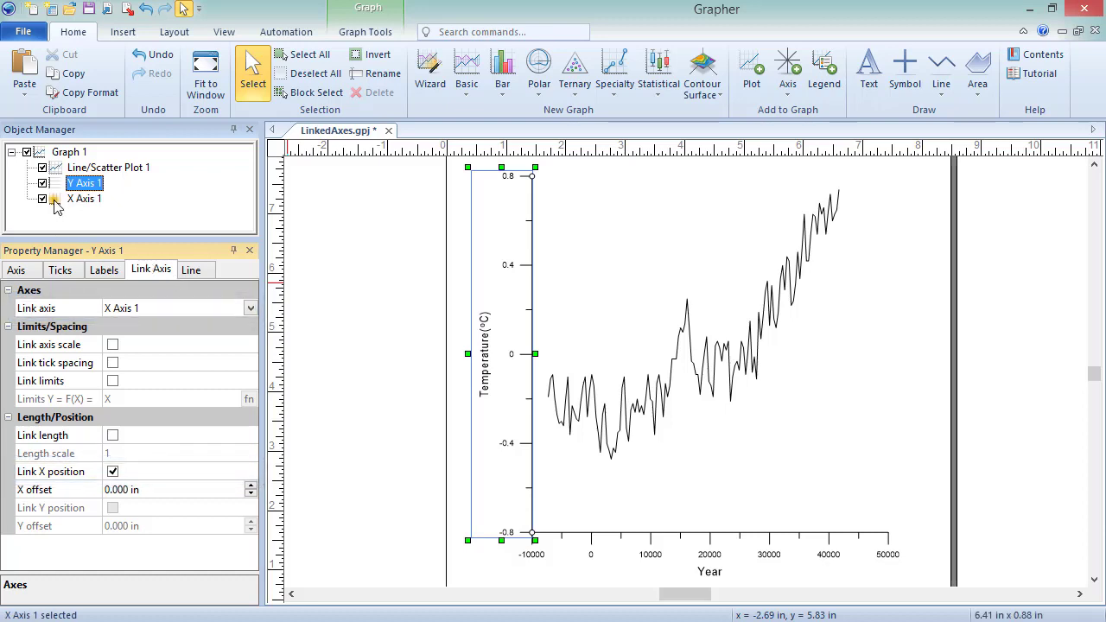
left_click(31, 272)
double_click(121, 344)
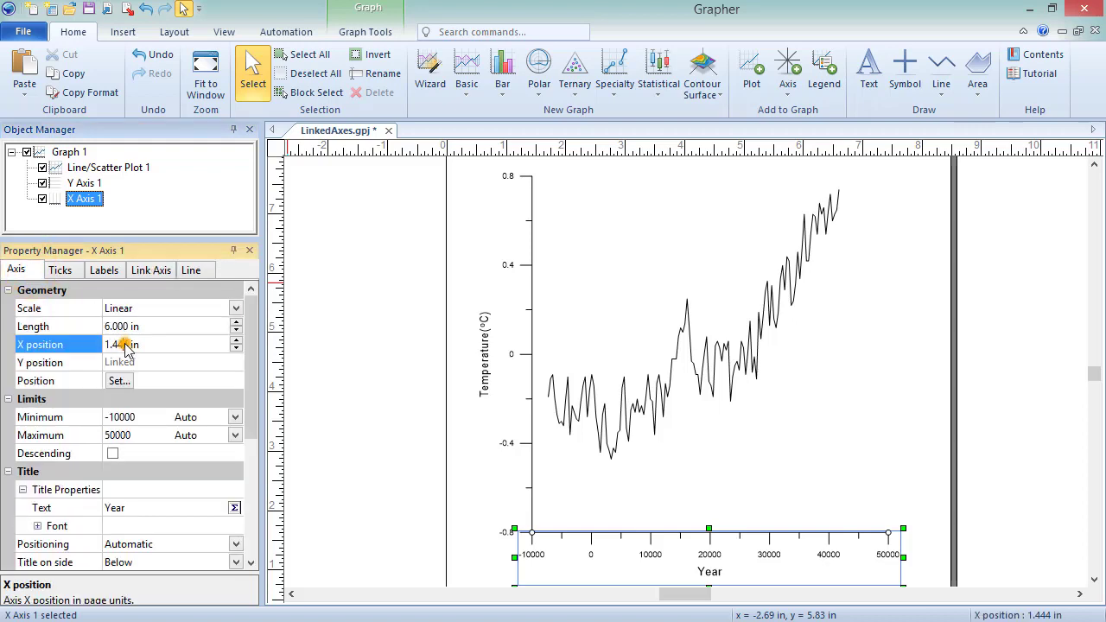
type("2")
key("Return")
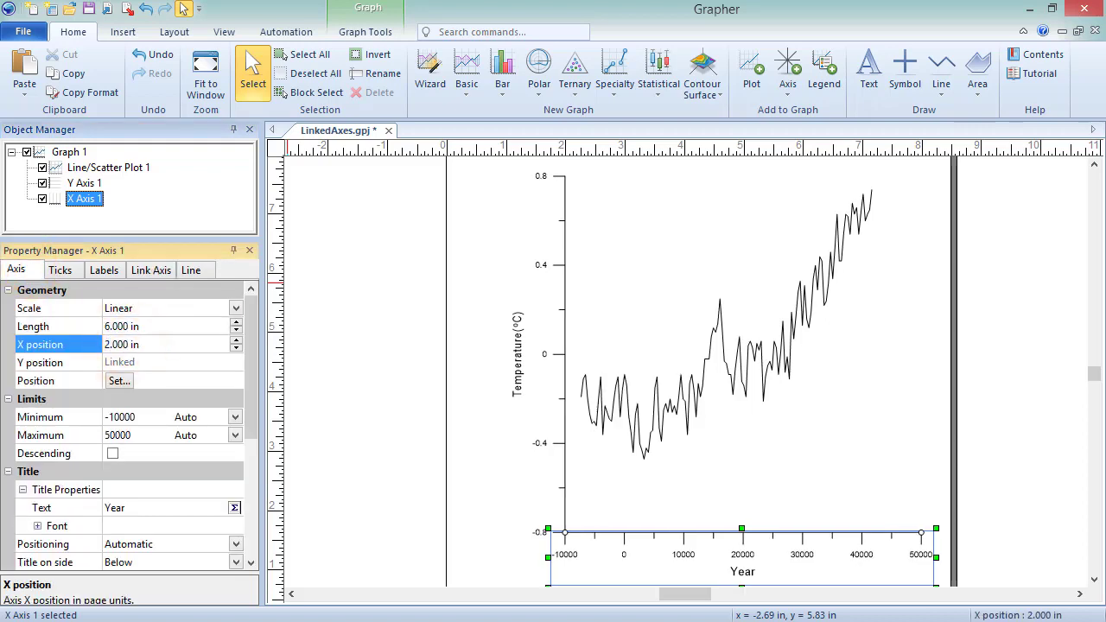
left_click(685, 356)
left_click_drag(685, 356, 648, 357)
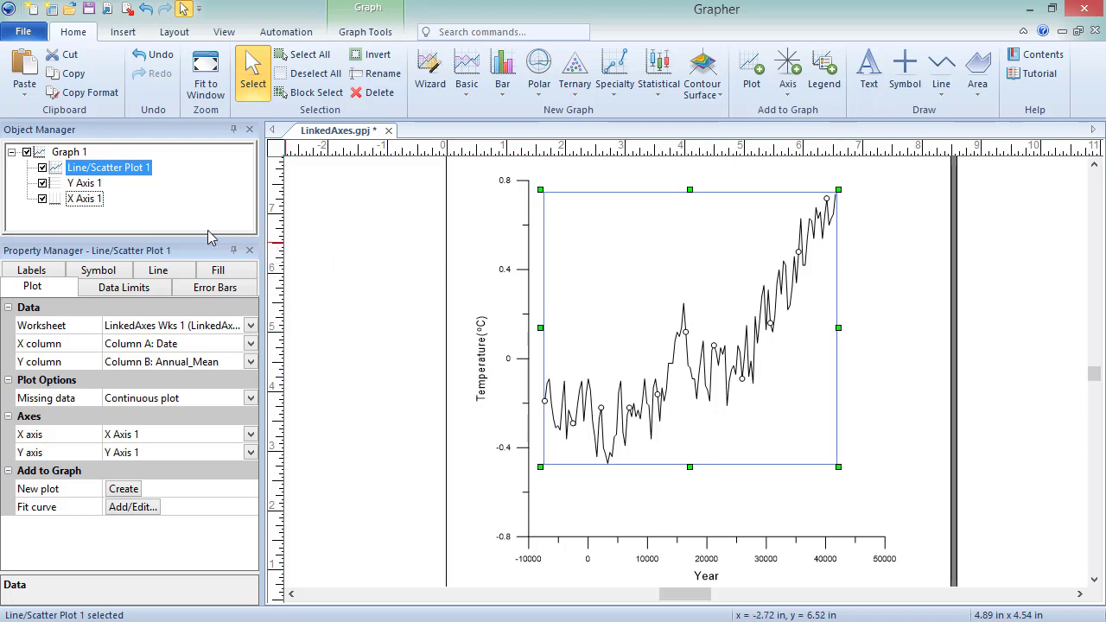
- Review Y Axis 1's link settings, then X Axis 1's link to Y Axis 1 by Y position
left_click(61, 185)
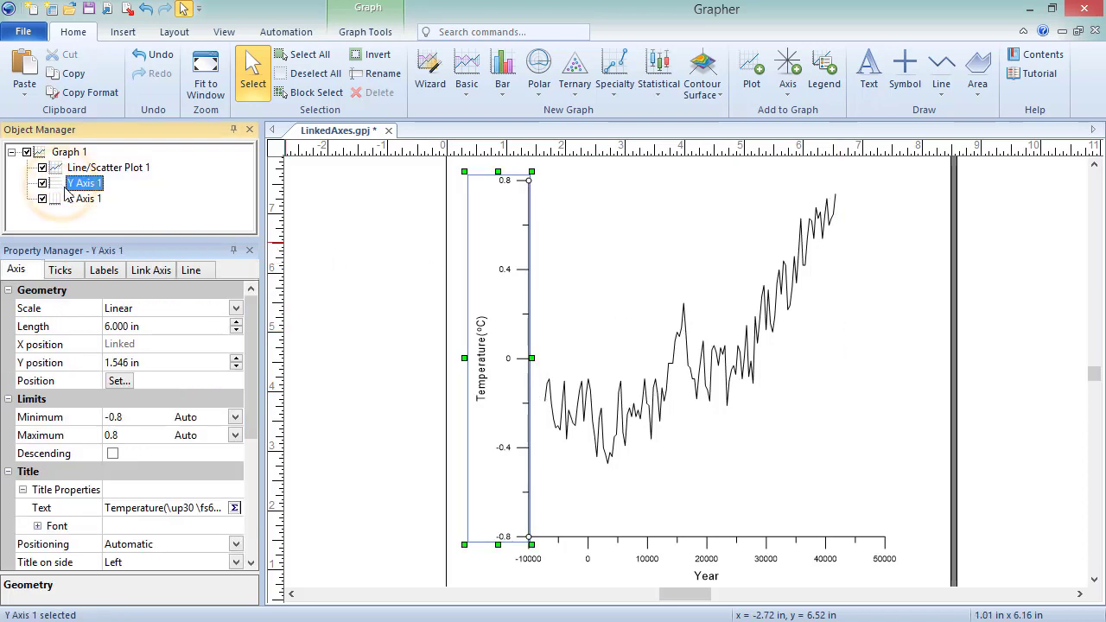
left_click(173, 273)
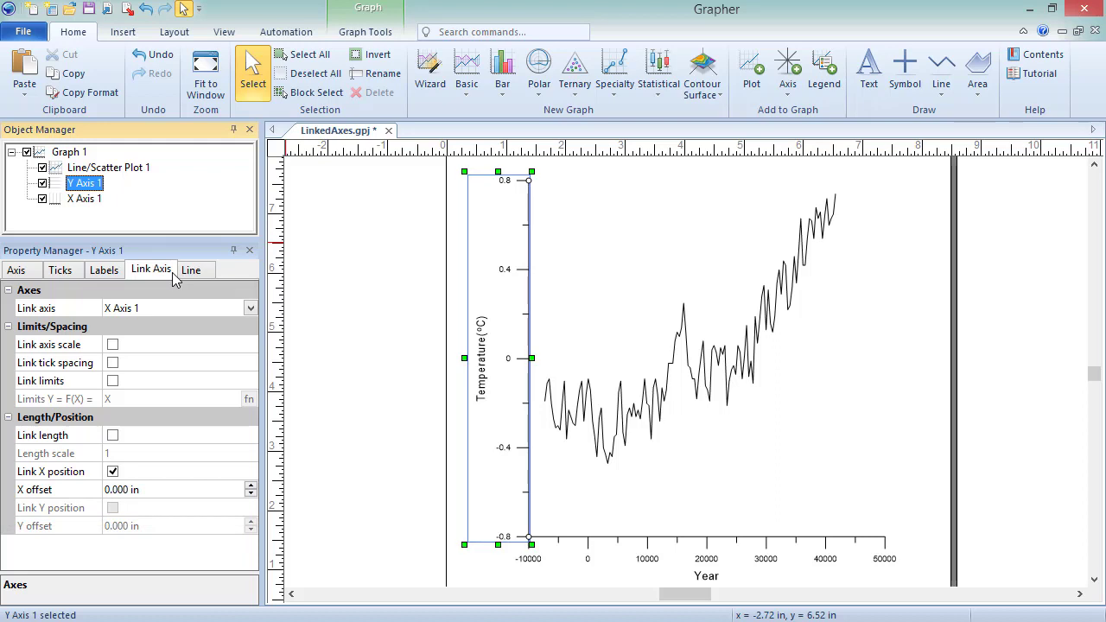
left_click(58, 206)
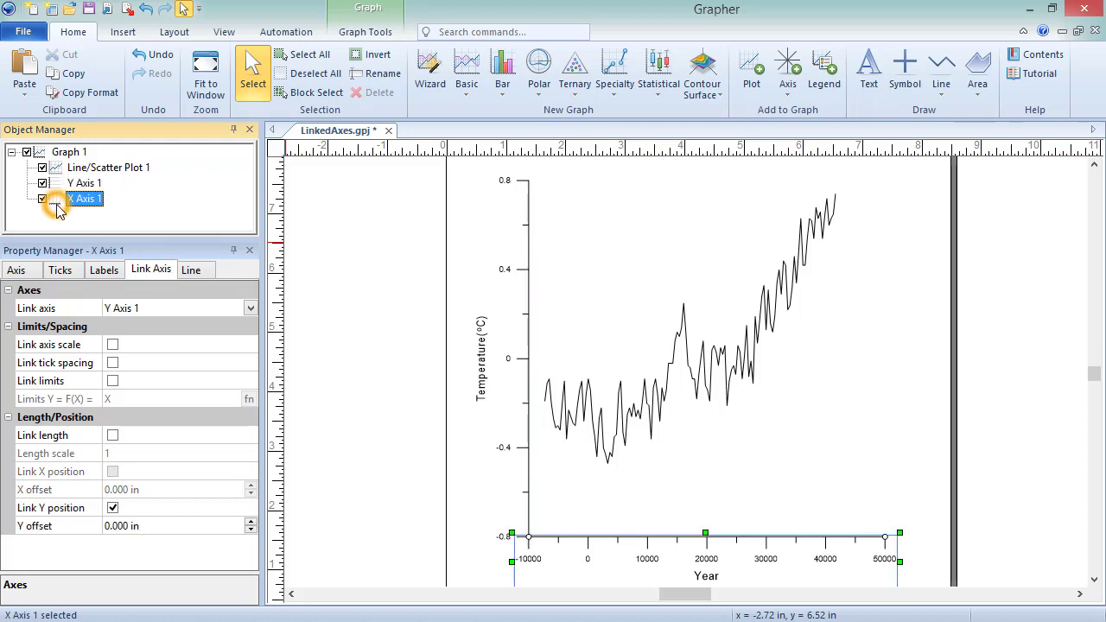
left_click(173, 275)
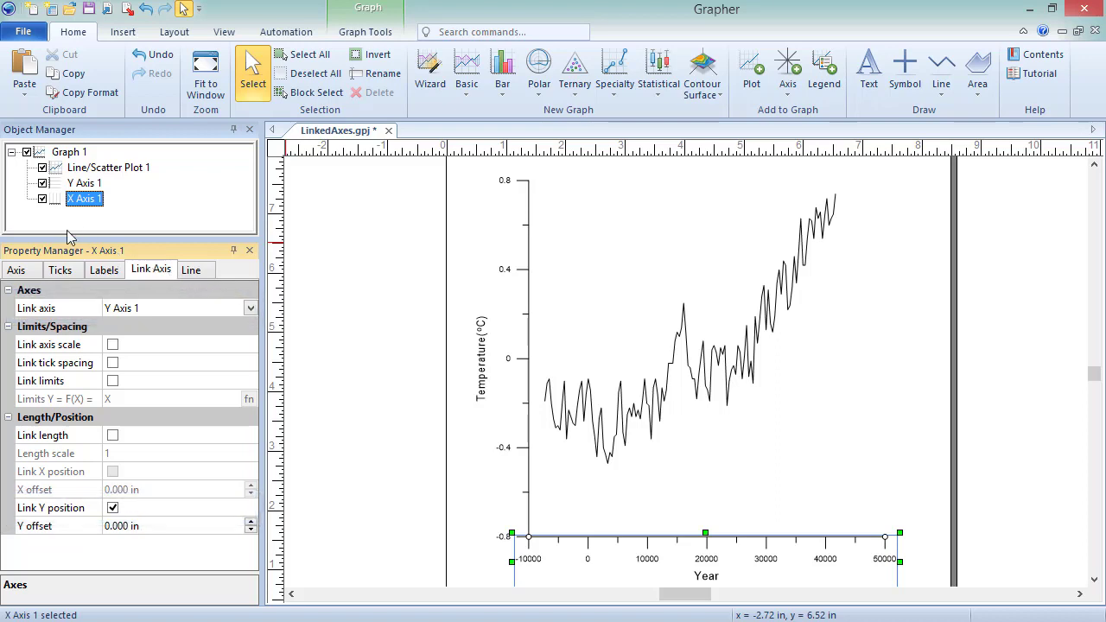
- Set Y Axis 1's Y position to 4 in and drag the axis lower on the page
left_click(60, 185)
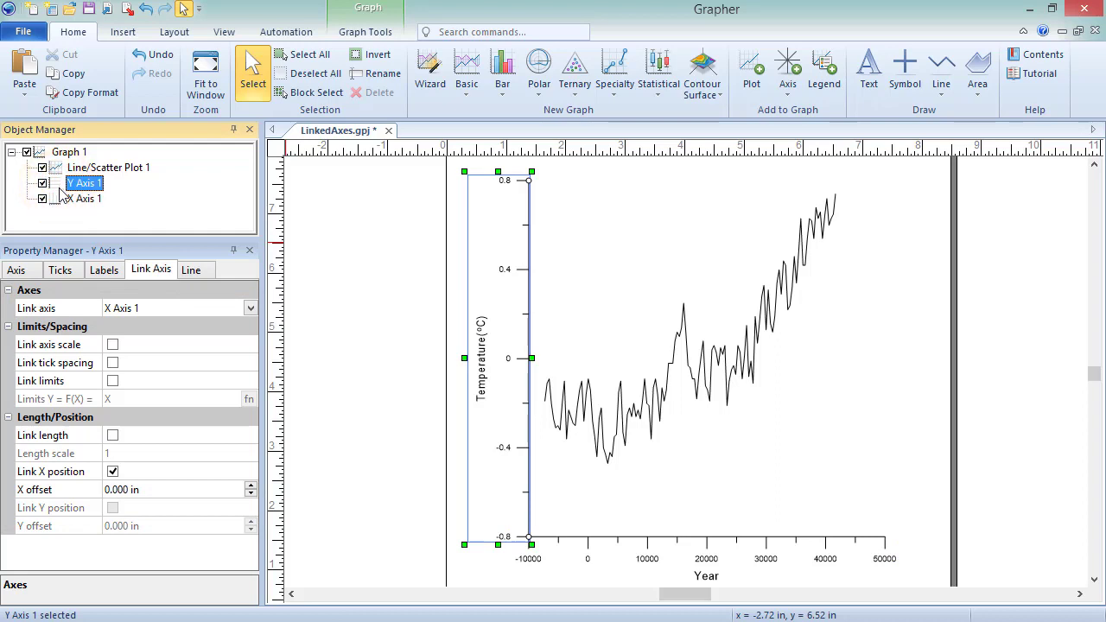
left_click(33, 271)
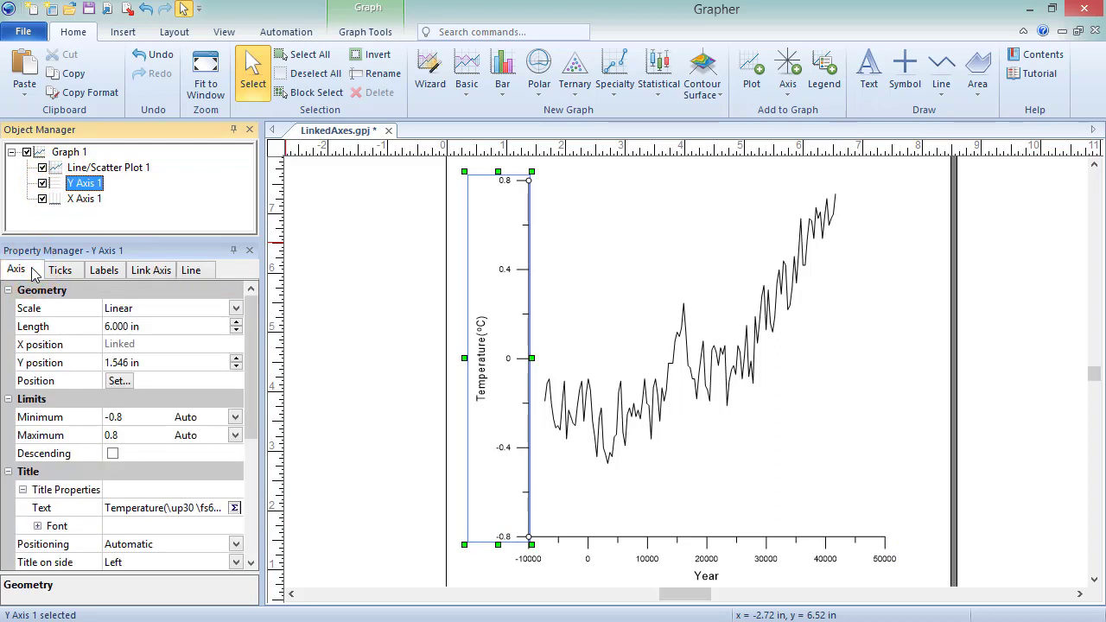
left_click(128, 362)
type("4")
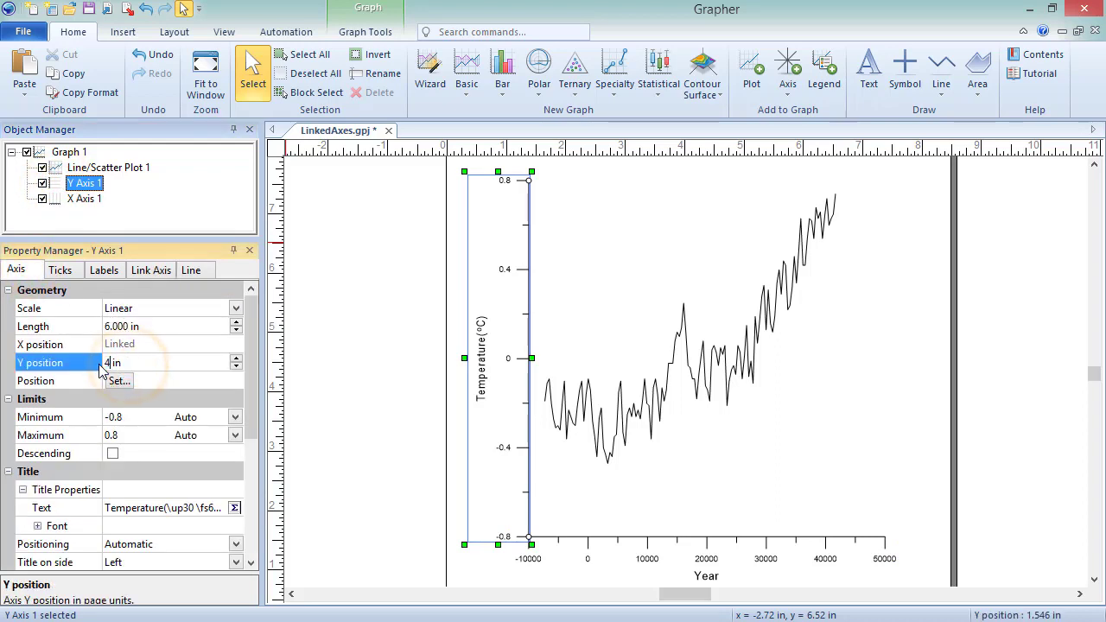
key("Return")
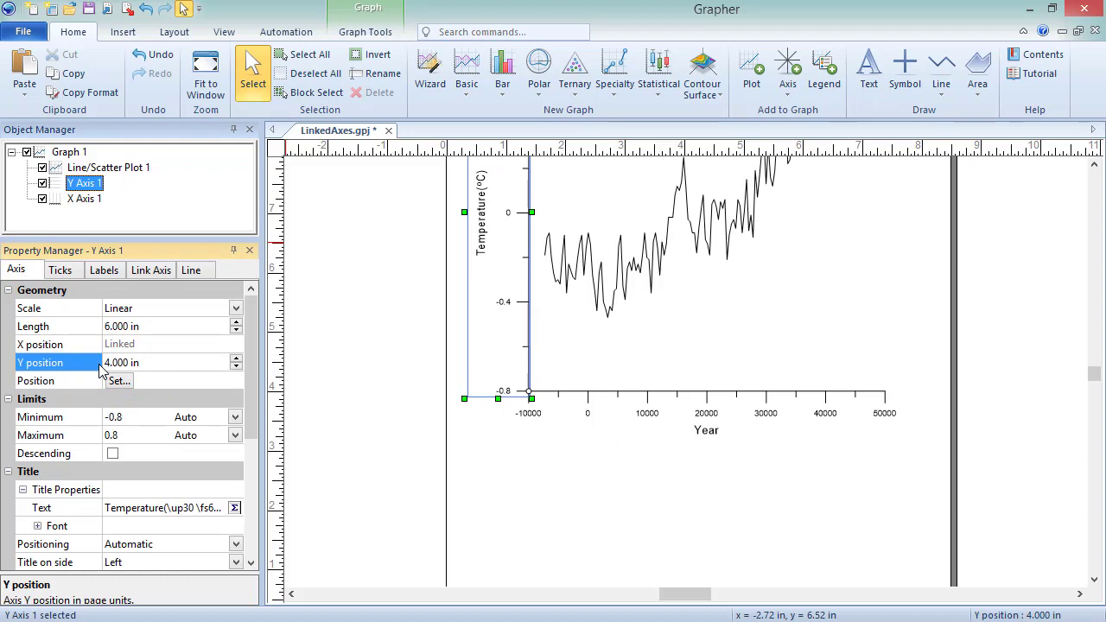
left_click_drag(506, 320, 505, 488)
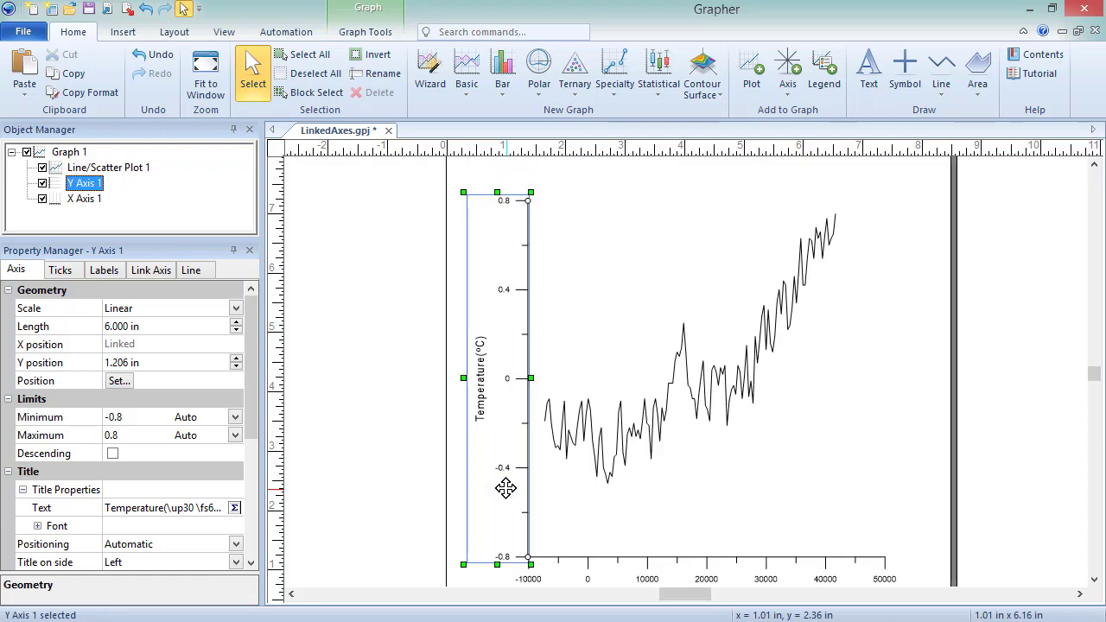
- Inspect X Axis 1's link settings, then reselect Y Axis 1
left_click(62, 199)
left_click(150, 273)
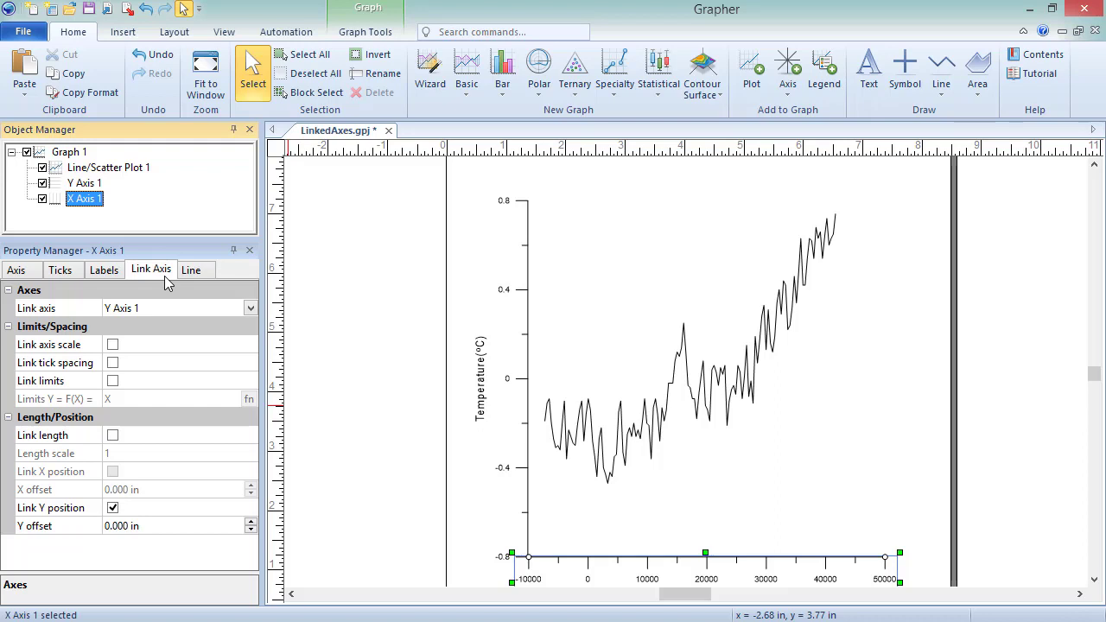
left_click(55, 189)
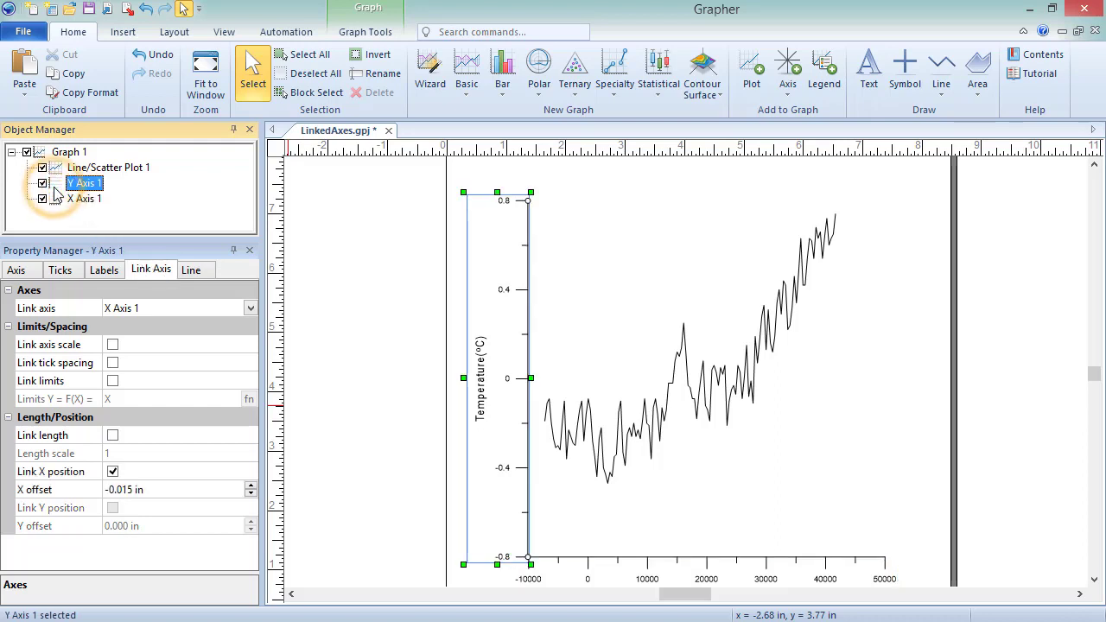
- Duplicate Y Axis 1 at the right of X Axis 1 with flipped tick marks
left_click(339, 35)
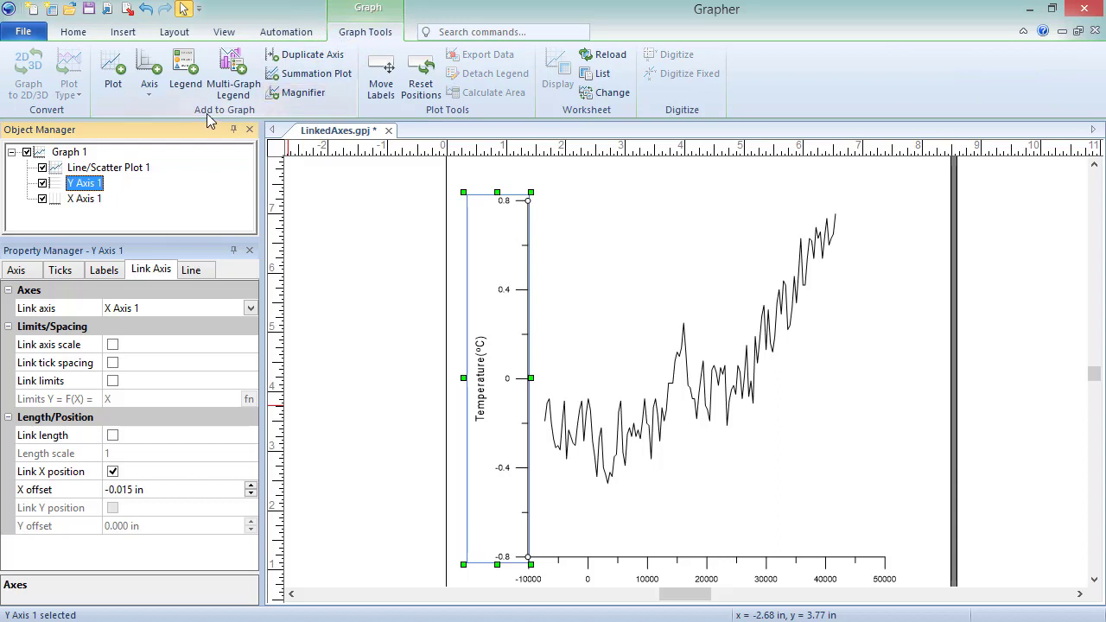
left_click(313, 59)
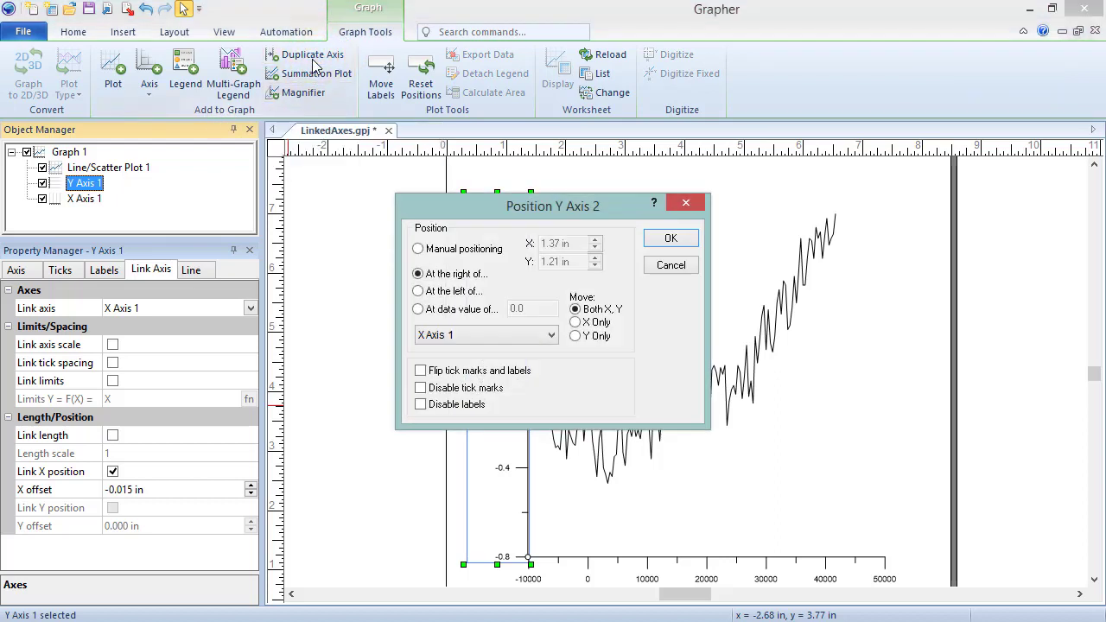
left_click(509, 371)
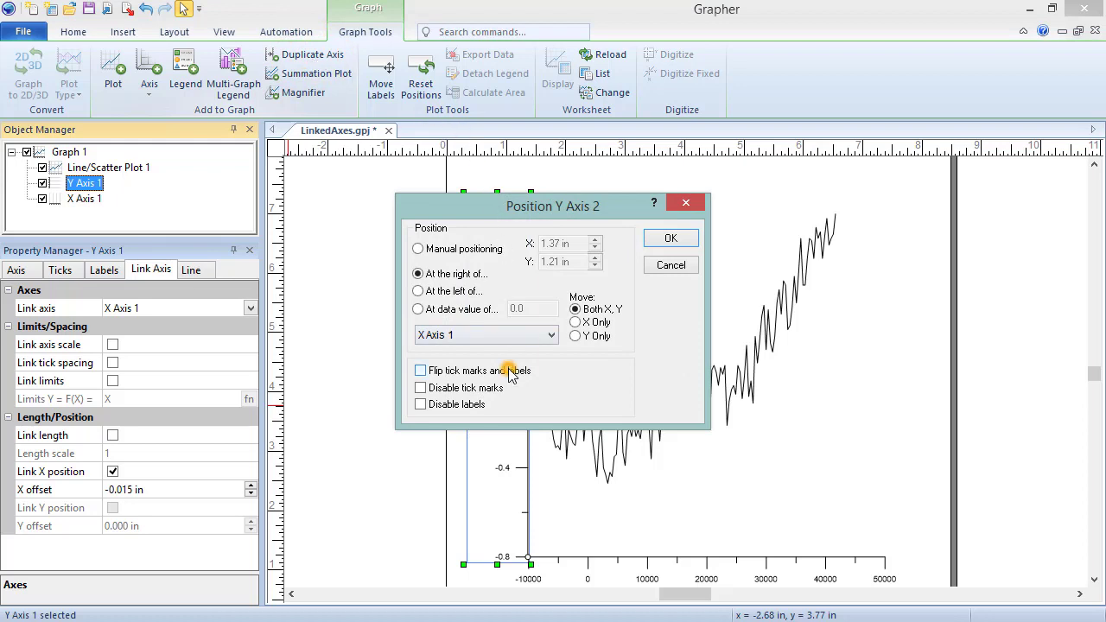
left_click(670, 239)
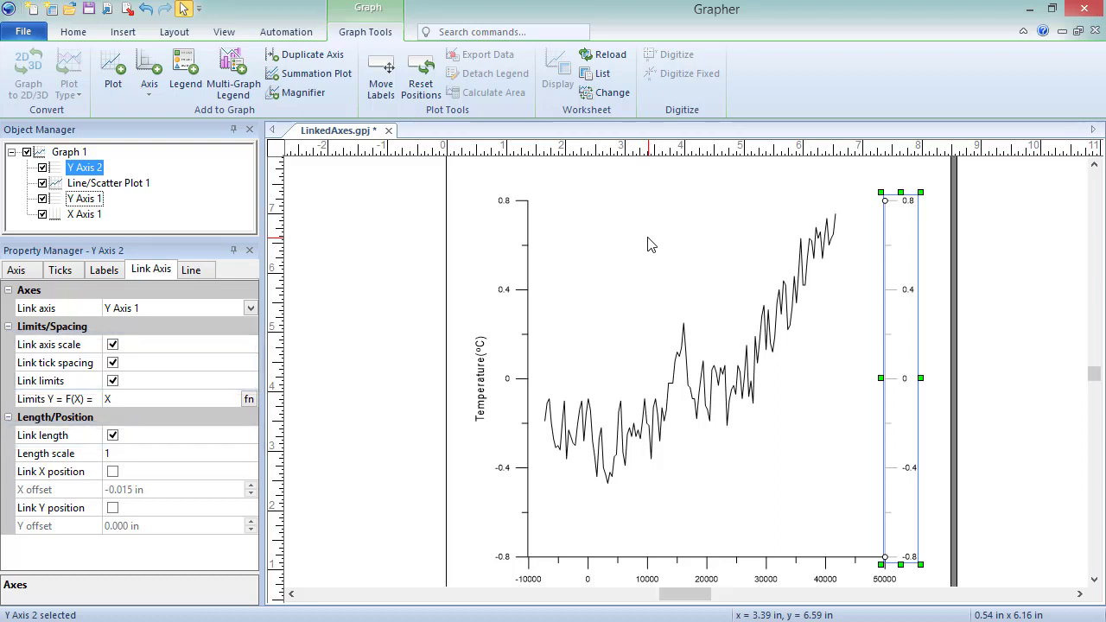
- Link Y Axis 2's X and Y positions to Y Axis 1
left_click(114, 472)
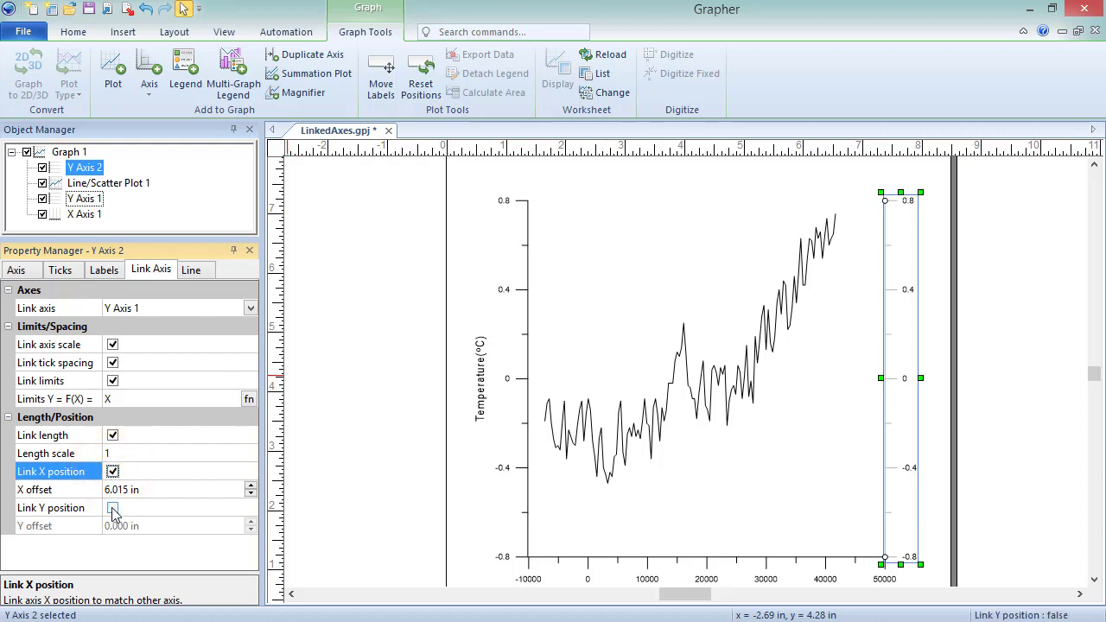
left_click(112, 508)
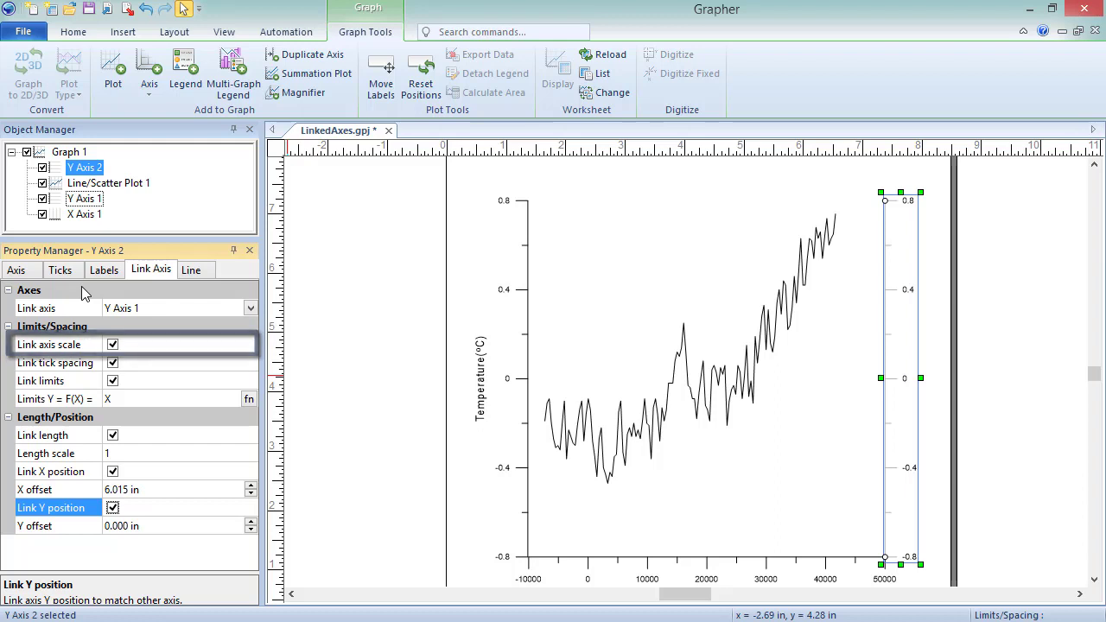
left_click(70, 199)
- Switch Y Axis 1's scale to Probability and back to Linear, then view Y Axis 2's link settings
left_click(17, 270)
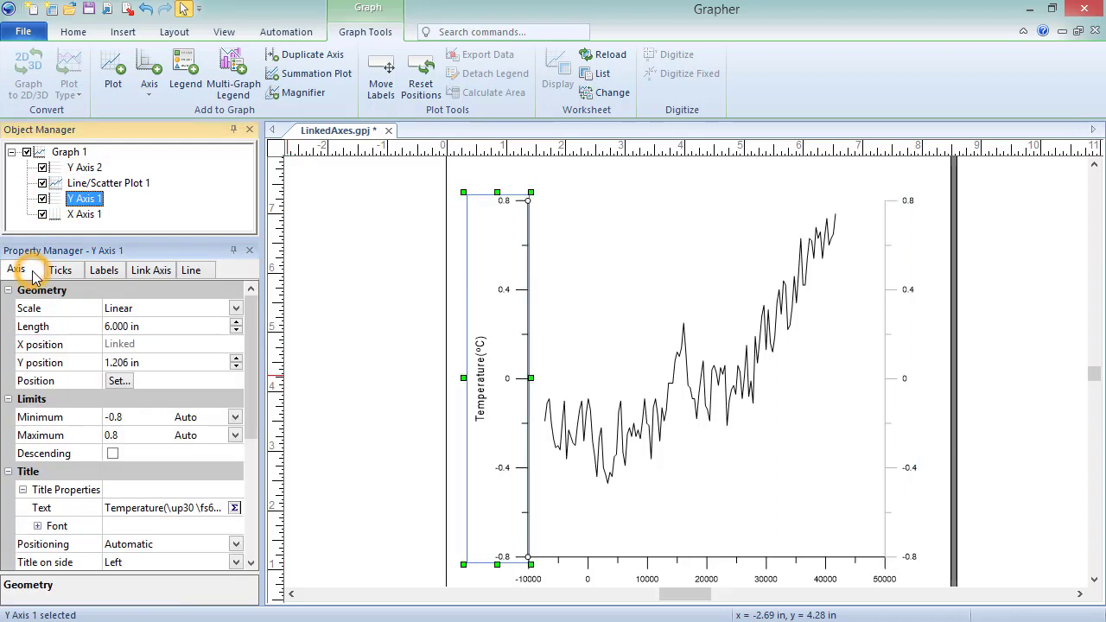
left_click(235, 309)
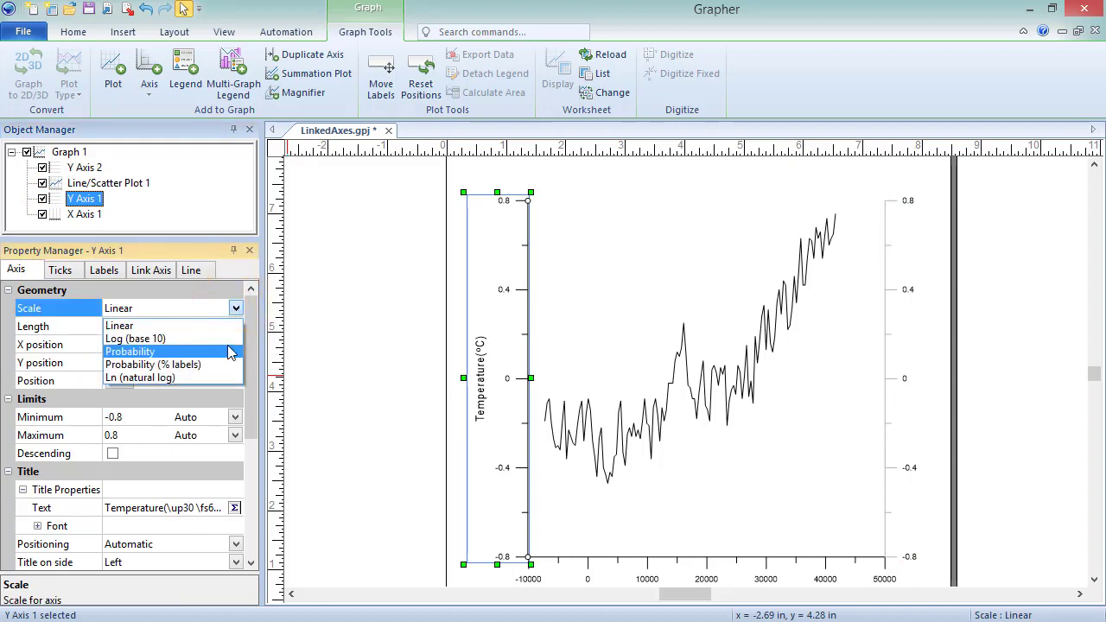
left_click(231, 351)
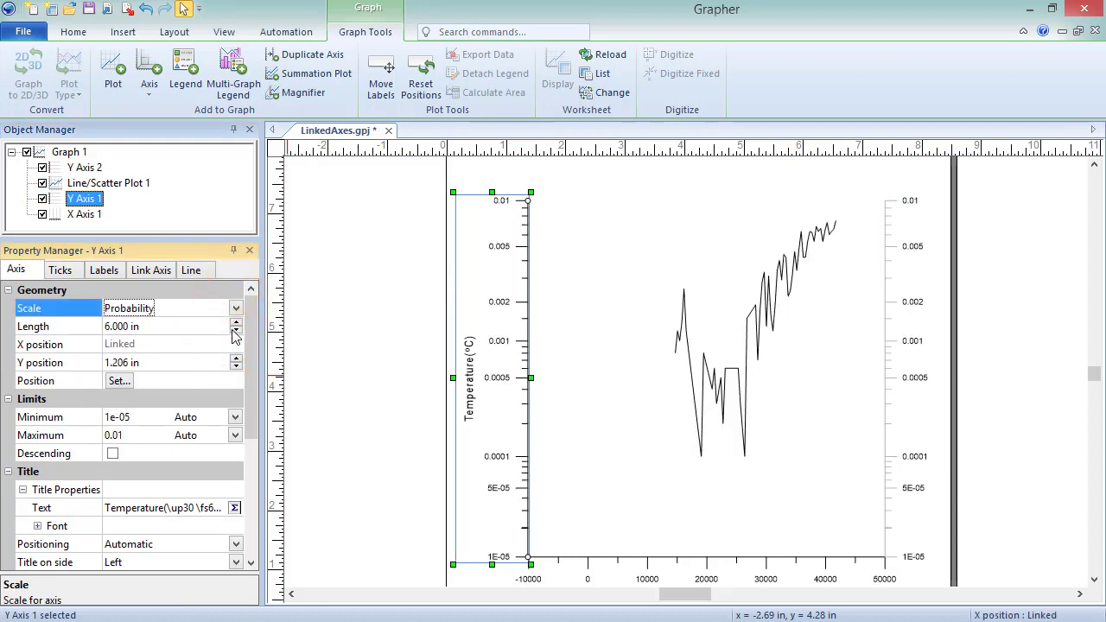
left_click(235, 308)
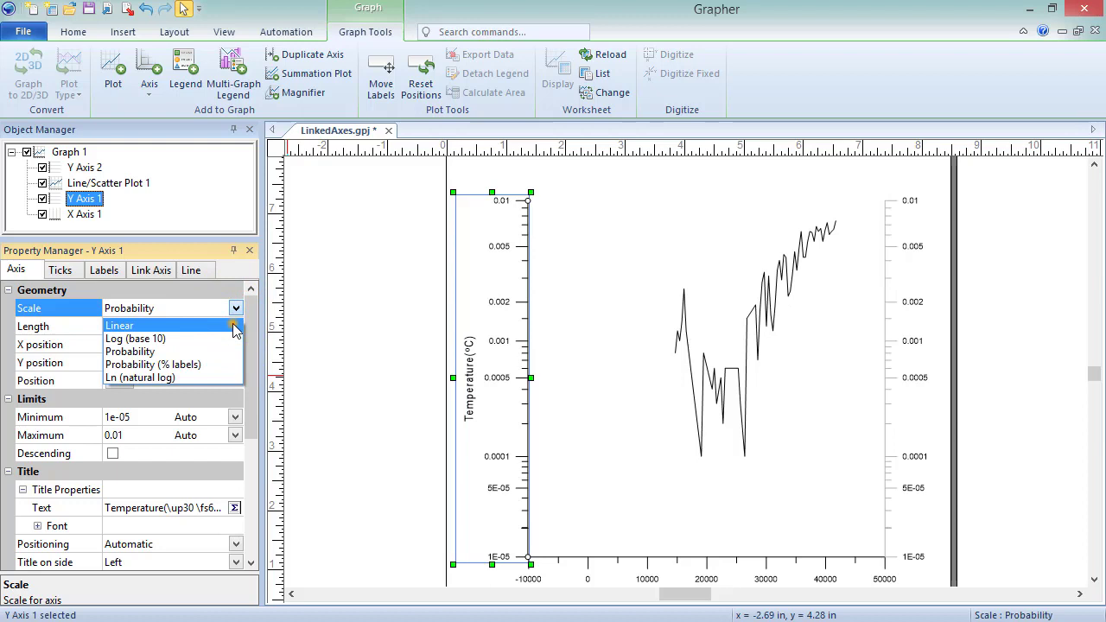
left_click(233, 325)
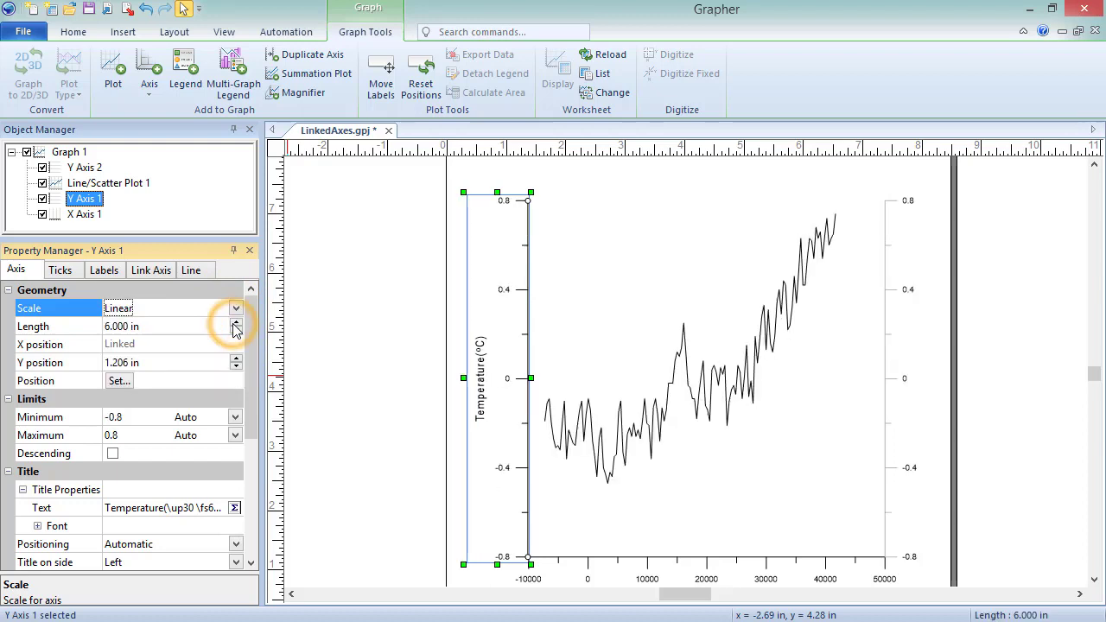
left_click(58, 171)
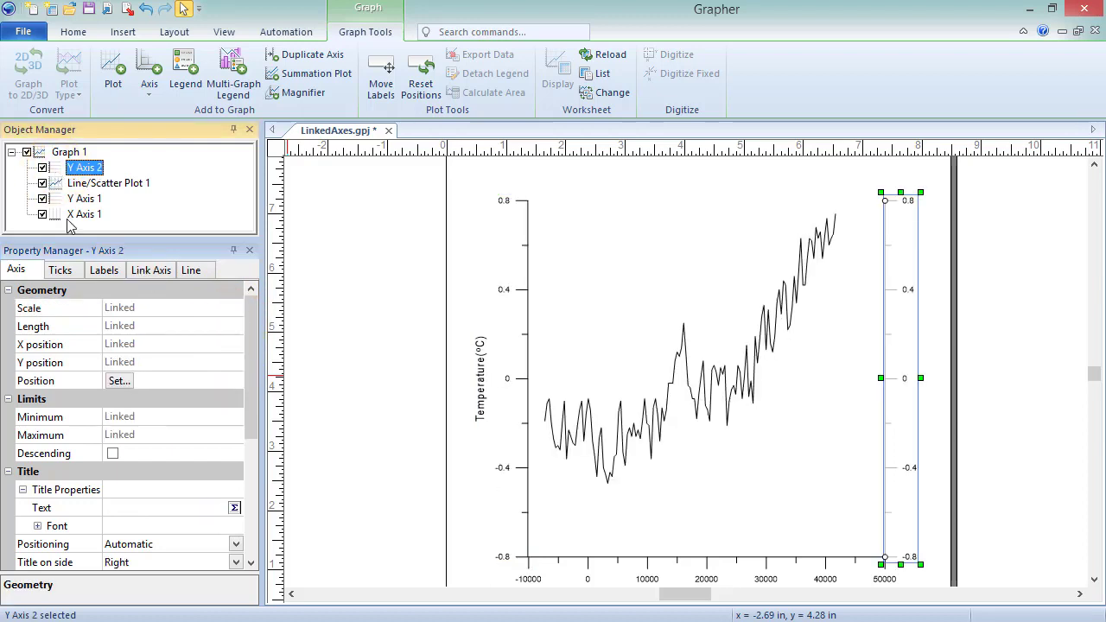
left_click(136, 271)
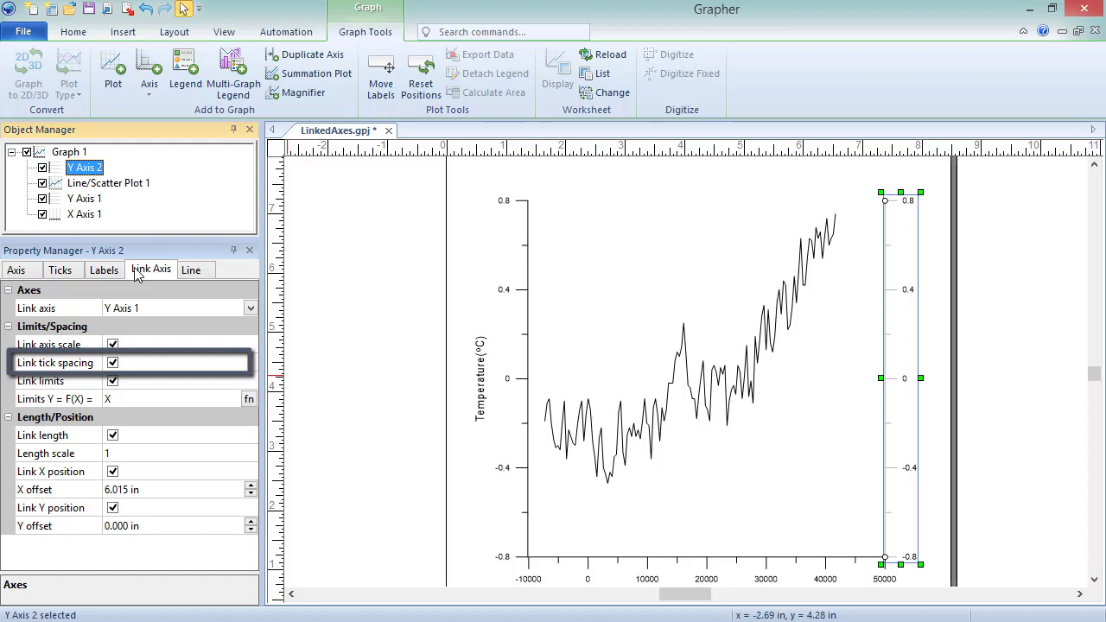
- Set Y Axis 1's major tick spacing to 0.5, then show Y Axis 2's link settings
left_click(57, 202)
left_click(64, 271)
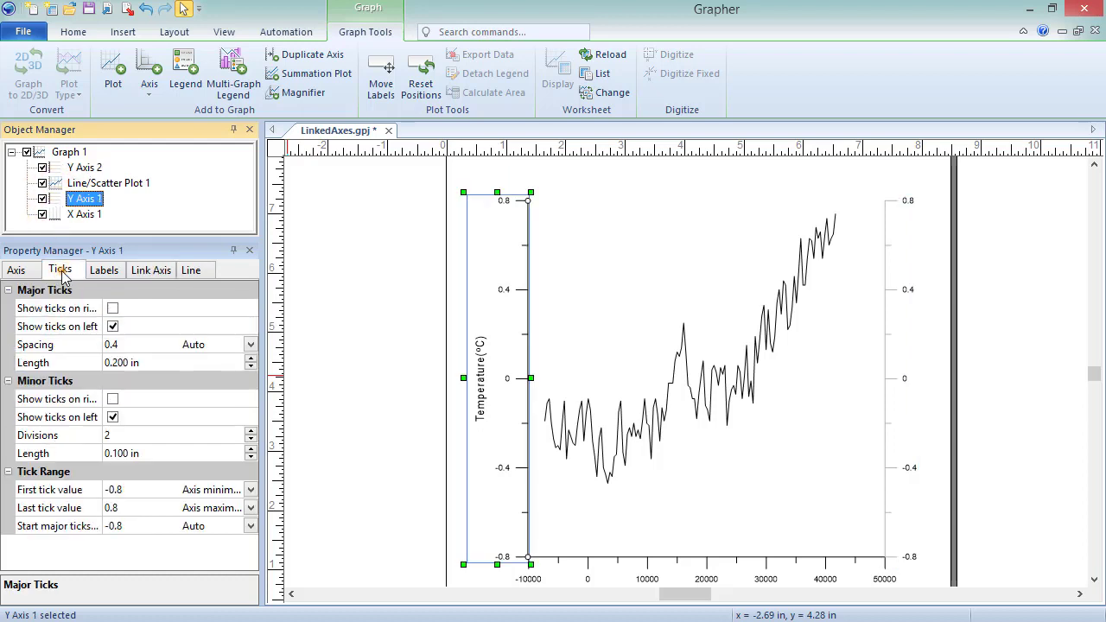
double_click(110, 344)
type("0.5")
key("Return")
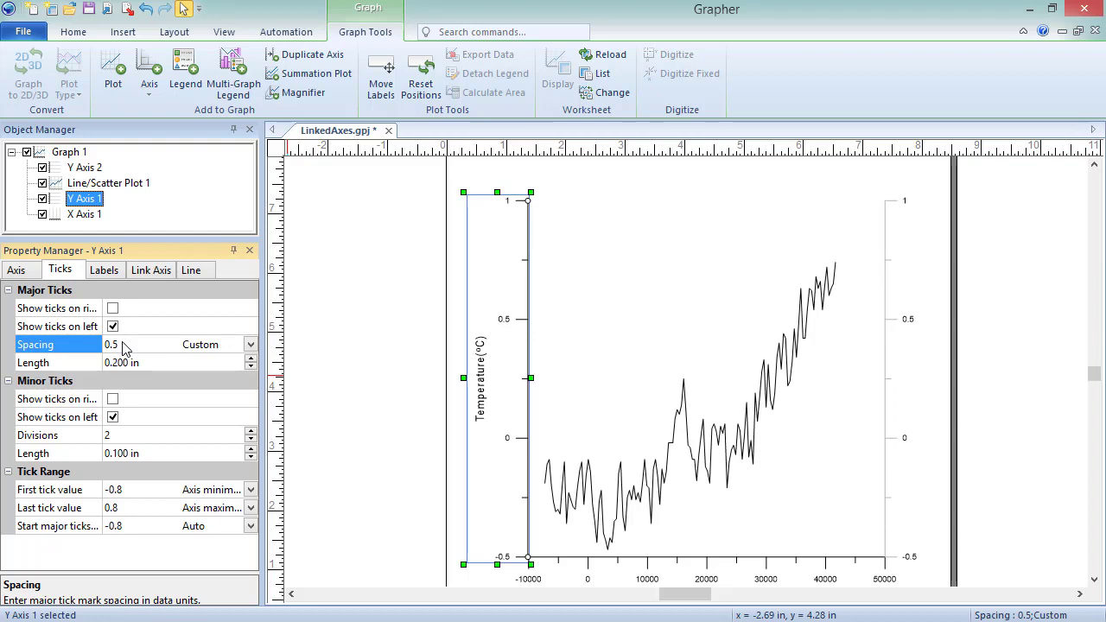
left_click(61, 170)
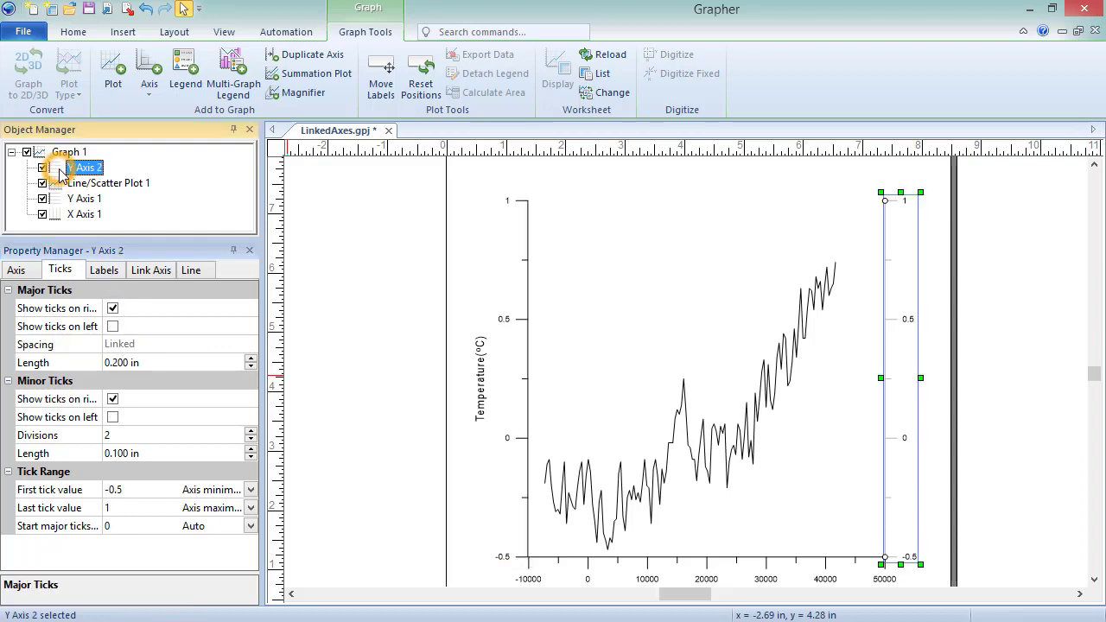
left_click(170, 271)
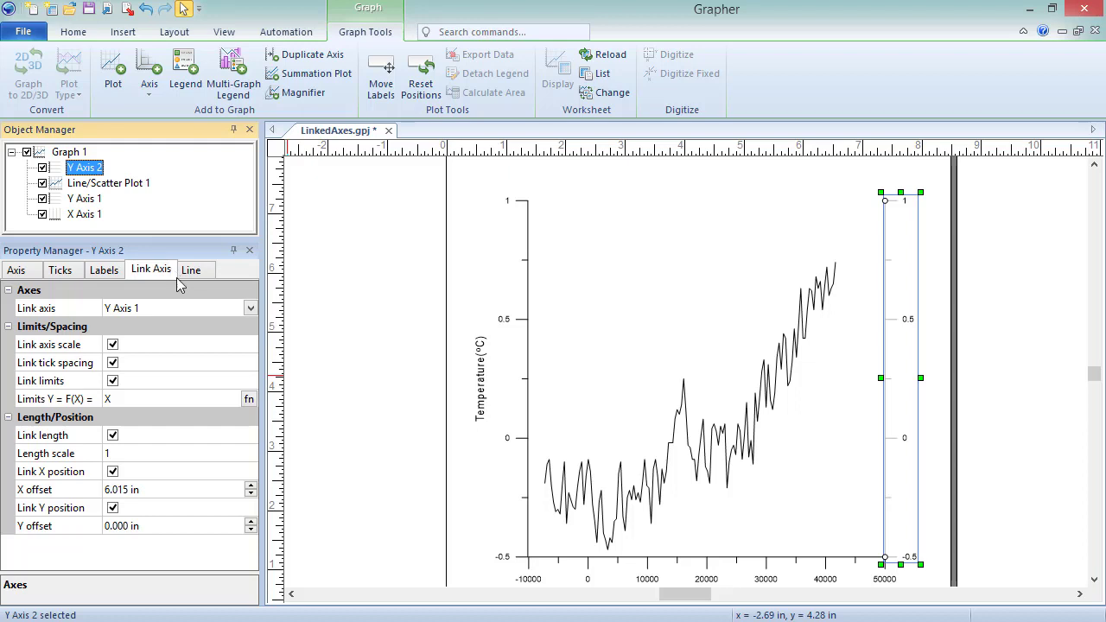
- Enter X*9/5+32 as Y Axis 2's linked limits function so it reads Fahrenheit
left_click(245, 400)
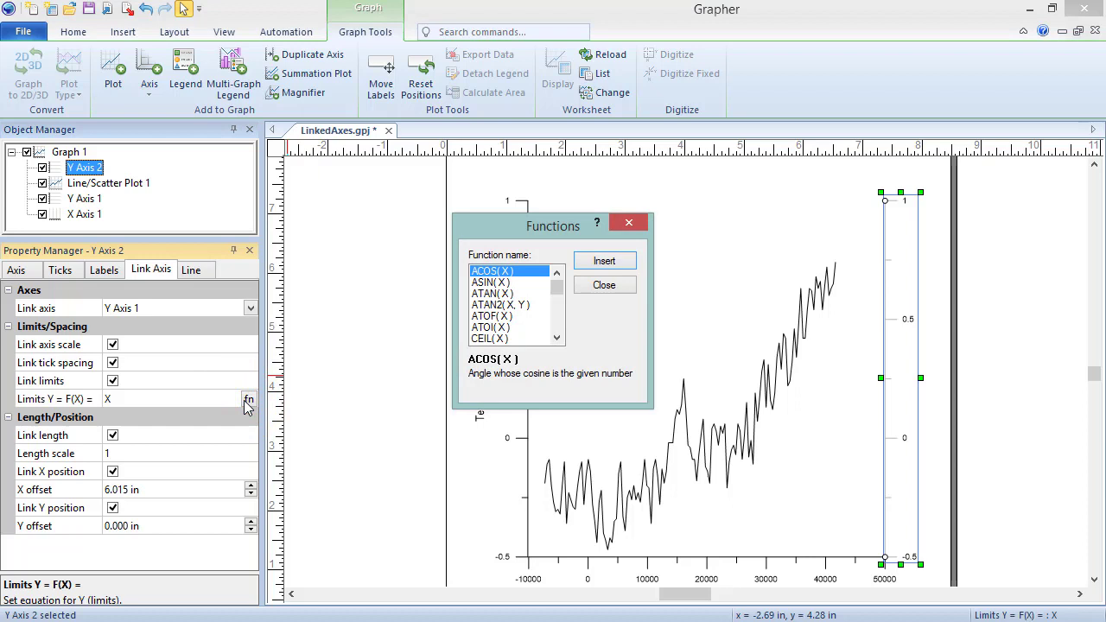
left_click(600, 290)
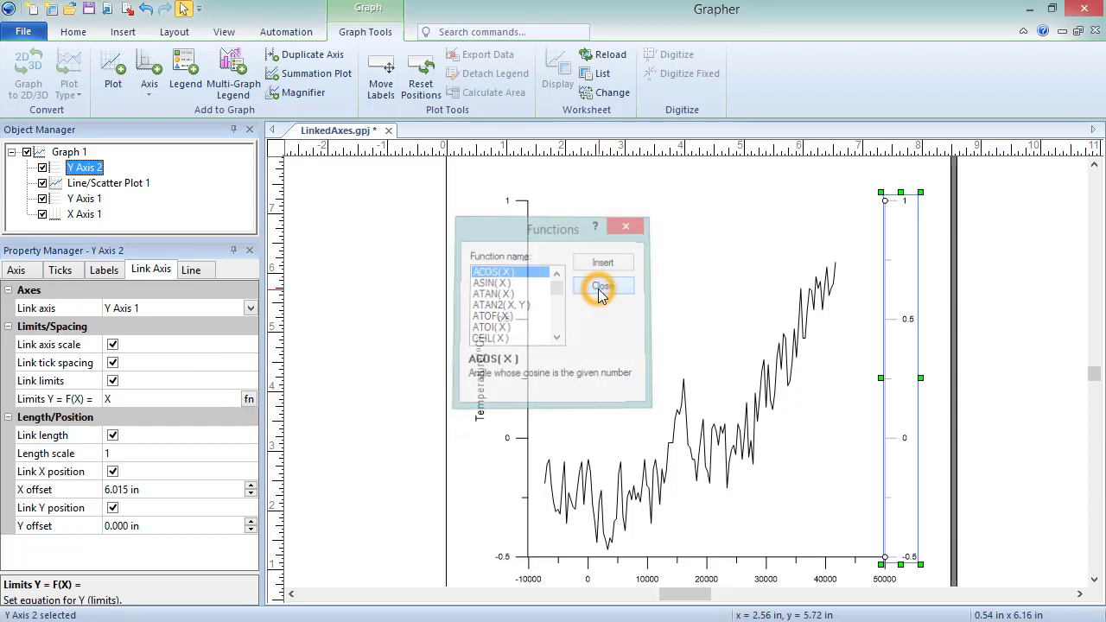
left_click(195, 396)
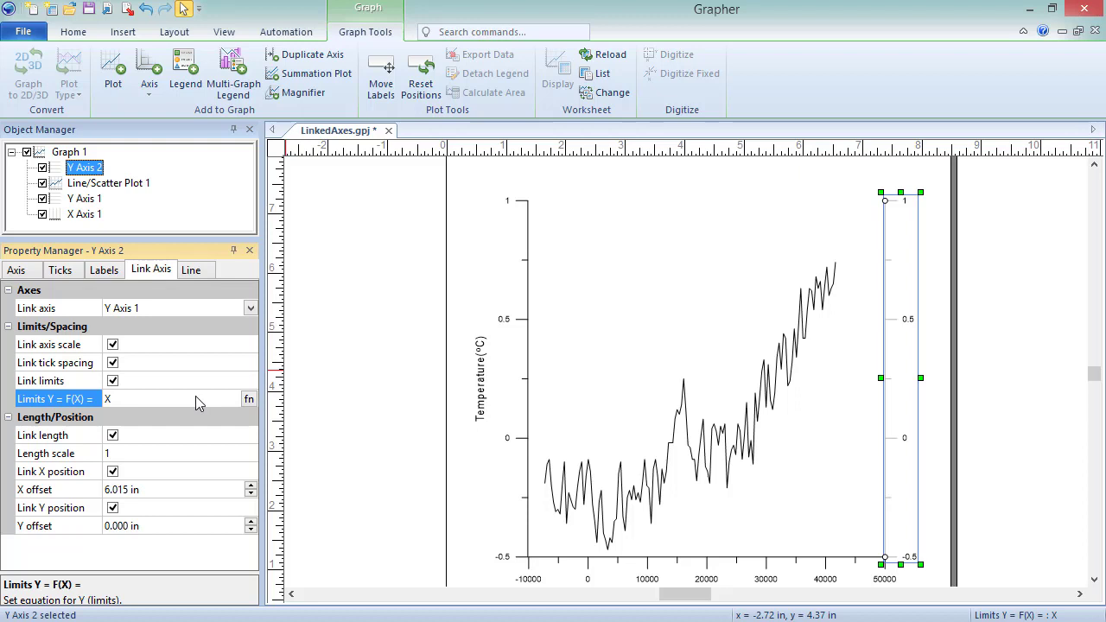
type("*9/5+32")
key("Return")
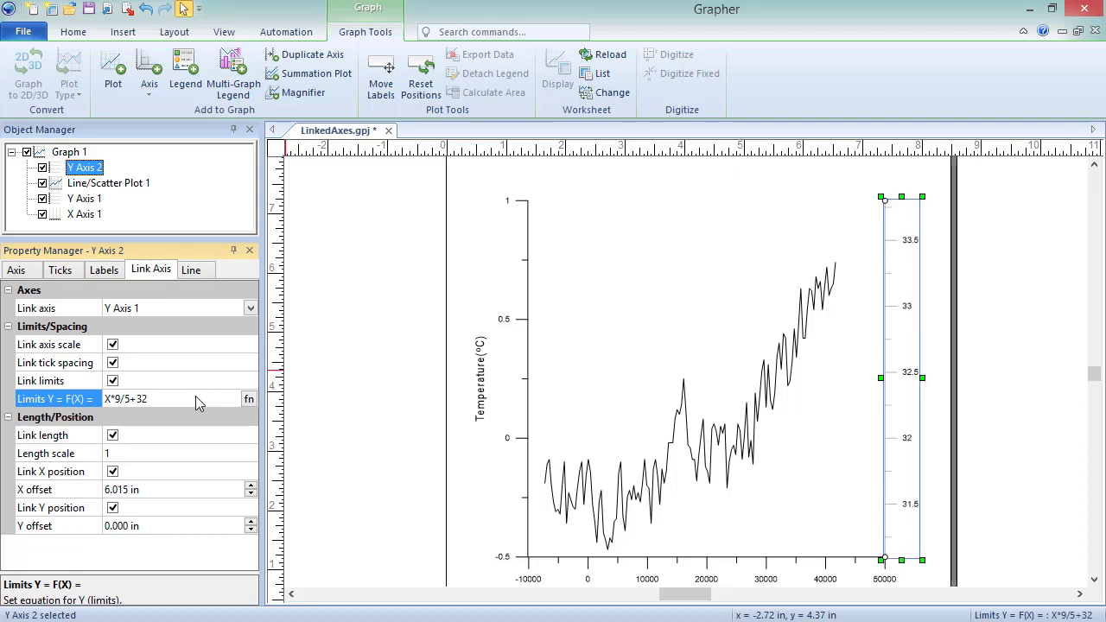
left_click(59, 200)
- Copy the Temperature(°C) title text from the left Y Axis 1
left_click(21, 270)
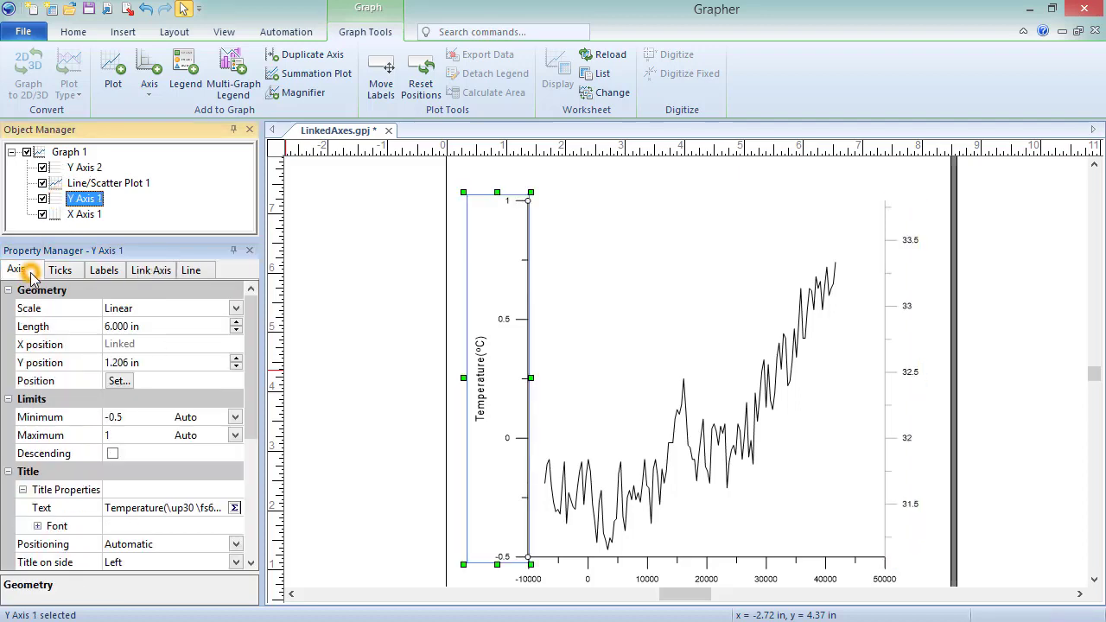
left_click(233, 508)
key("ctrl+a")
key("ctrl+c")
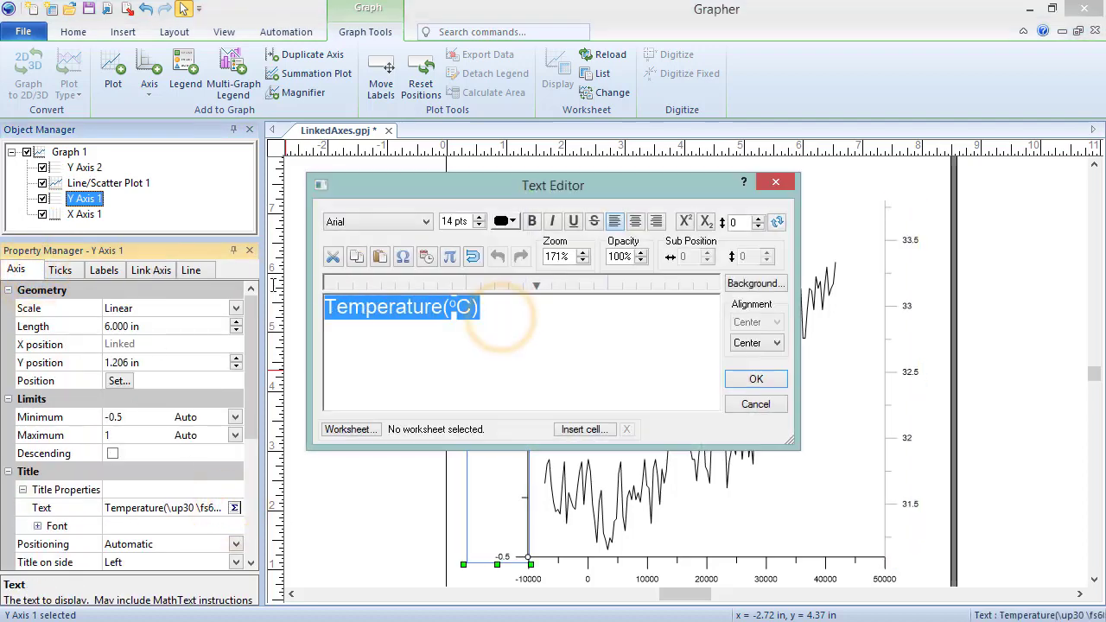
left_click(756, 380)
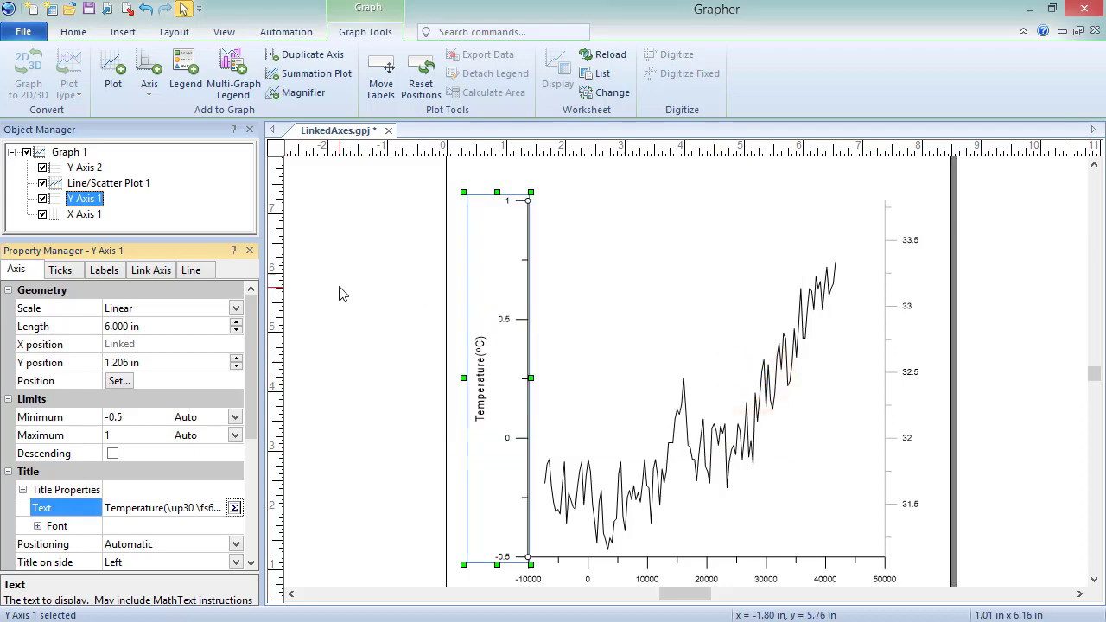
- Paste the title onto Y Axis 2 and change it to Temperature(°F)
left_click(56, 169)
left_click(234, 508)
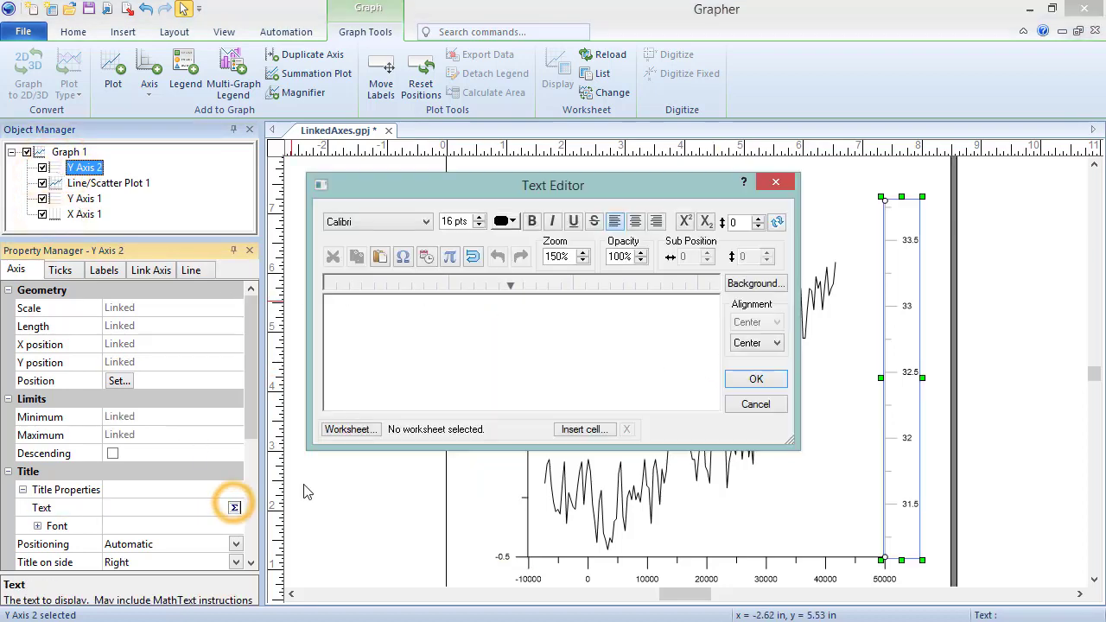
key("ctrl+v")
key("BackSpace")
type("F")
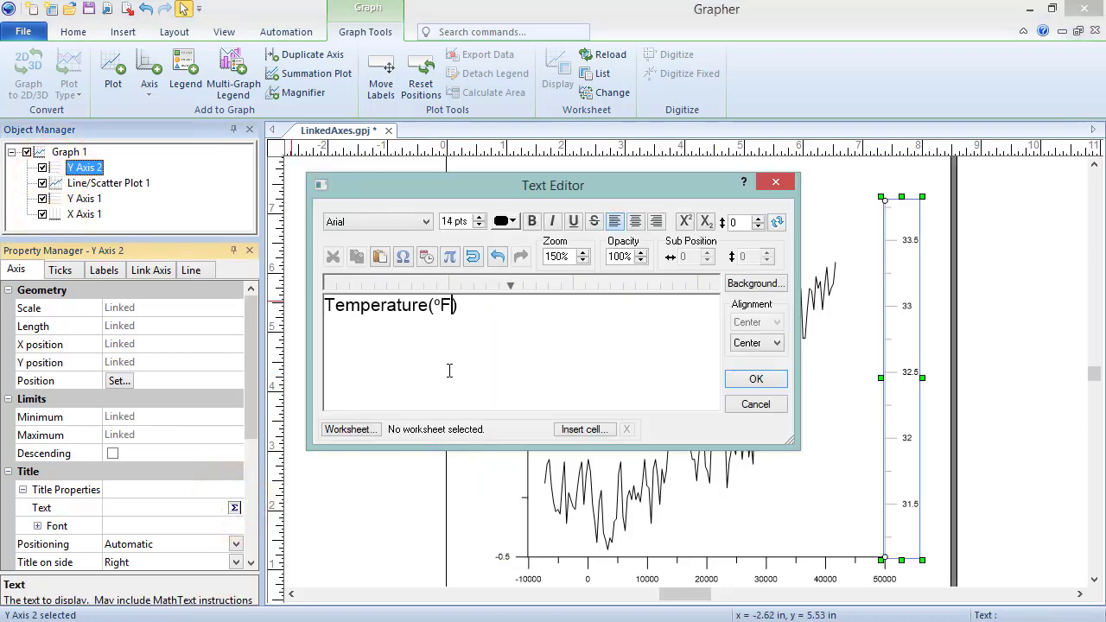
left_click(756, 379)
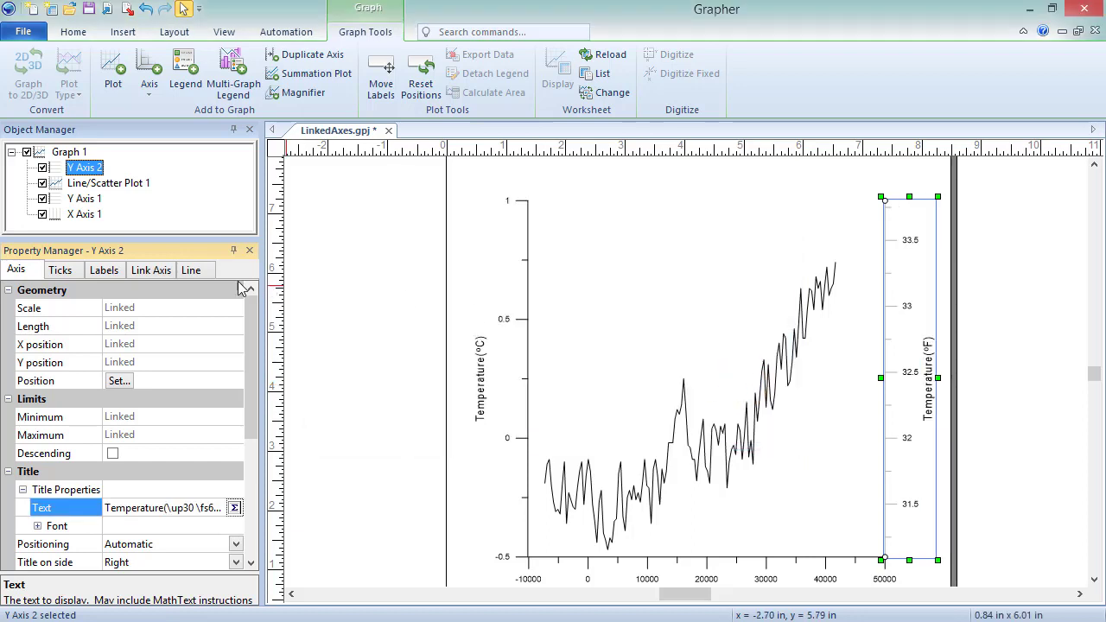
left_click(163, 273)
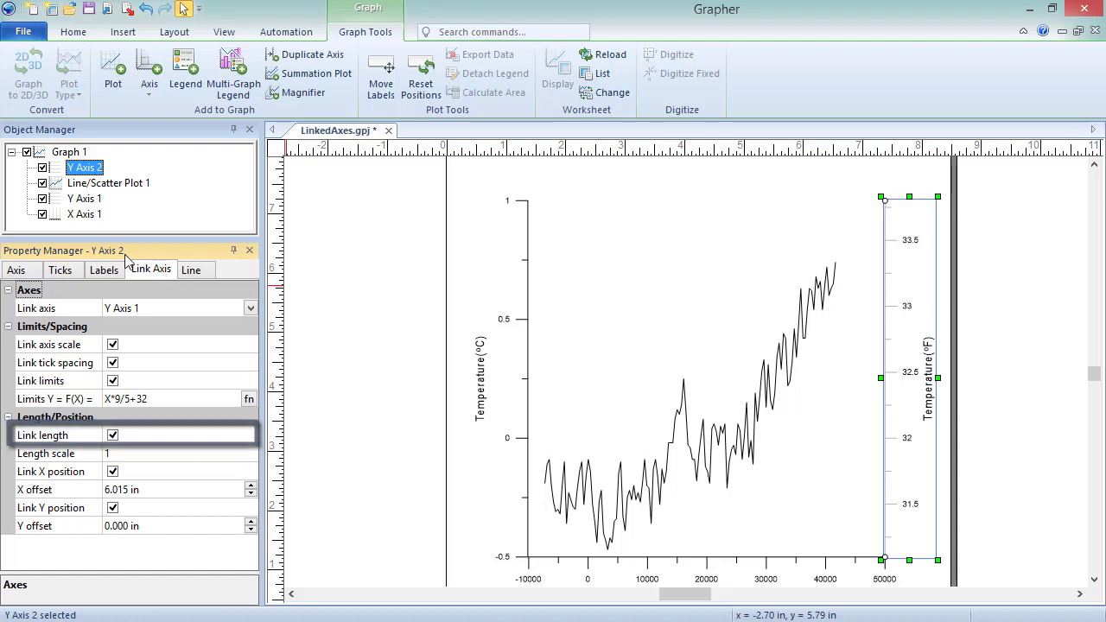
- Change Y Axis 1's length from 6.000 in to 5 in, shortening the linked right axis
left_click(60, 201)
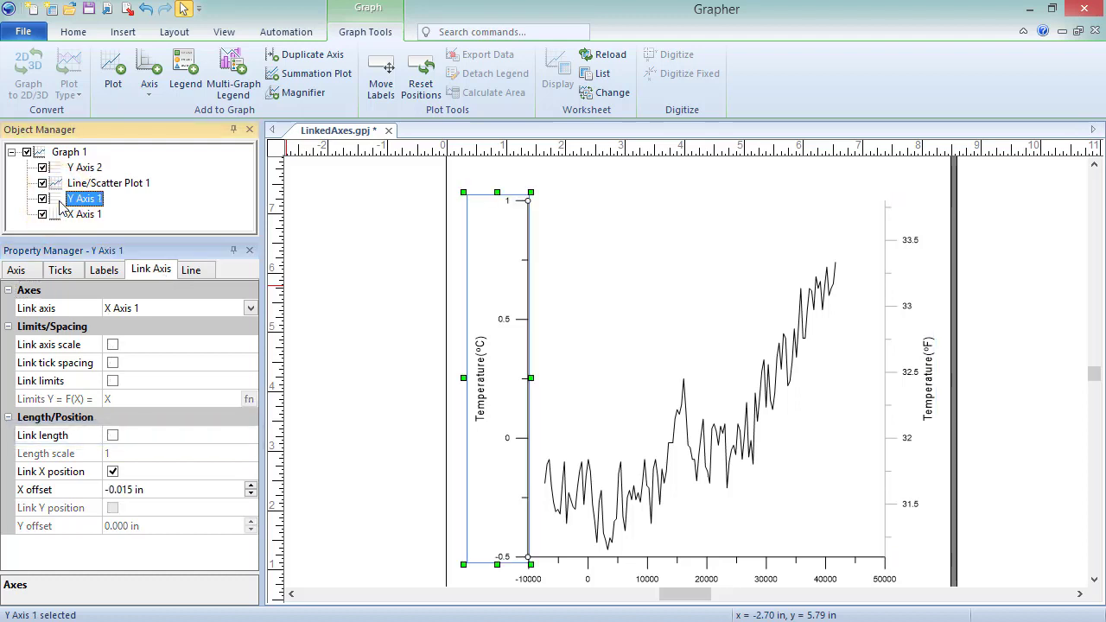
left_click(19, 271)
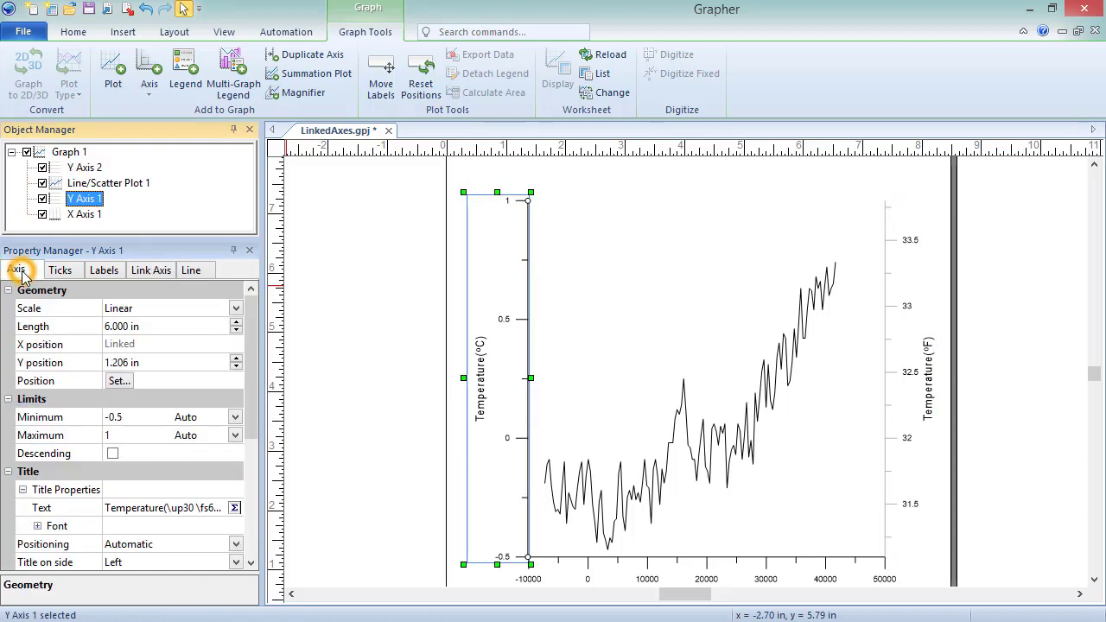
left_click(110, 330)
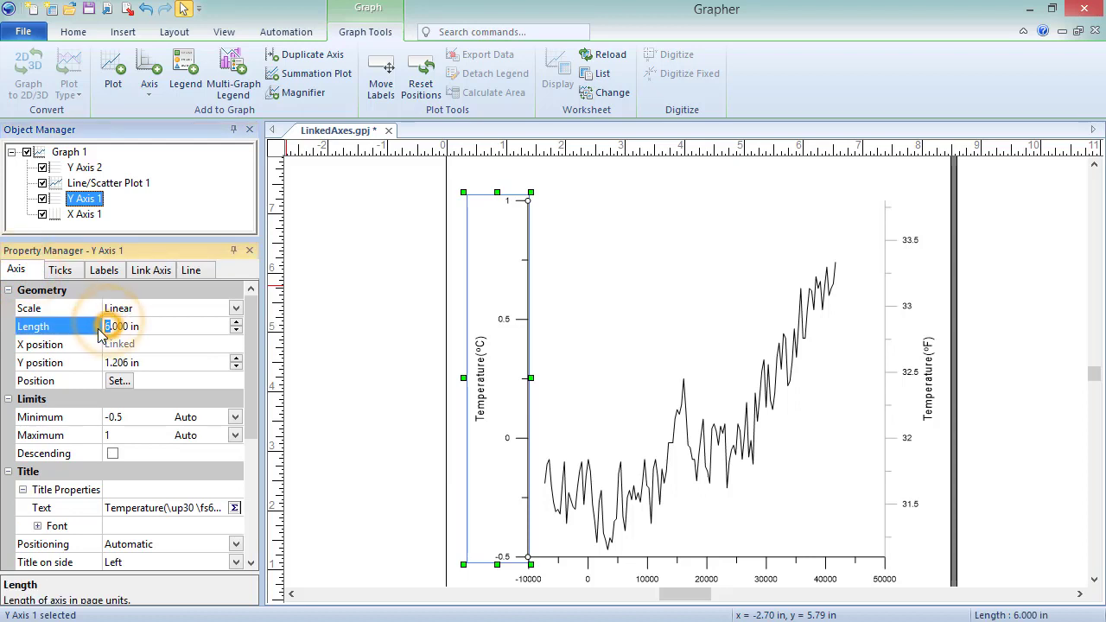
key("BackSpace")
type("5")
key("Return")
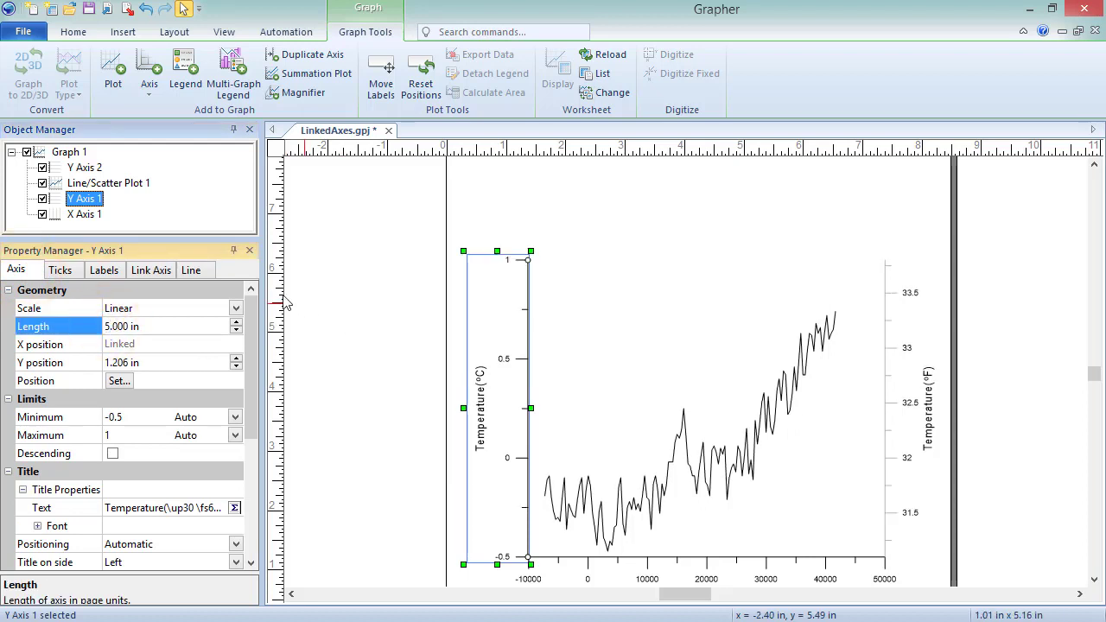
left_click(53, 171)
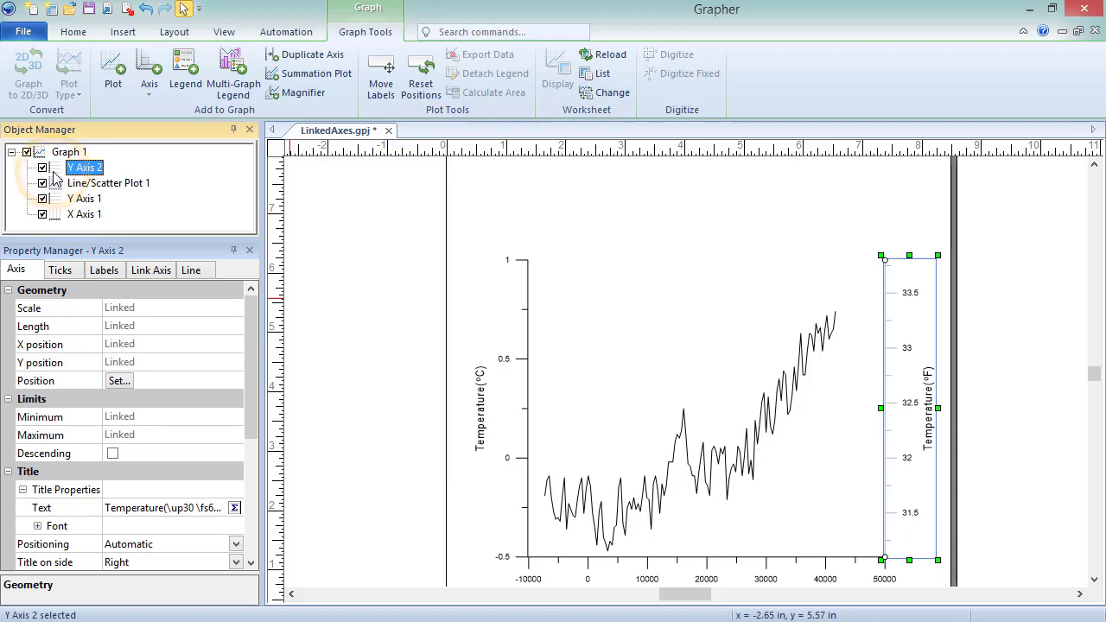
- Preview Y Axis 2 with a 0.5 link length scale, then reset it to 1
left_click(156, 272)
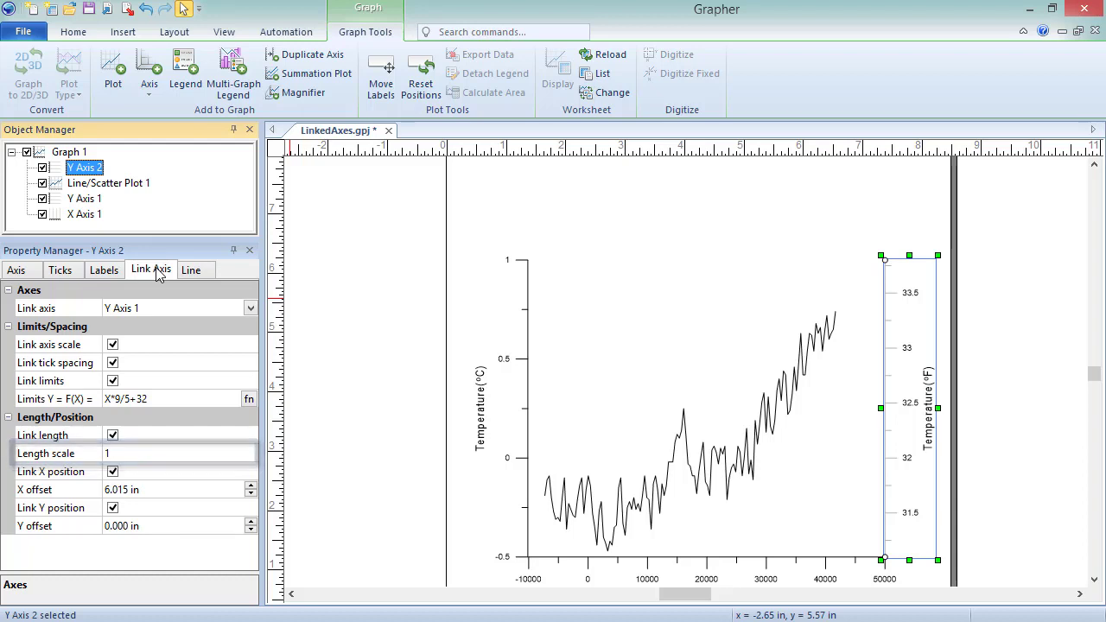
left_click(160, 451)
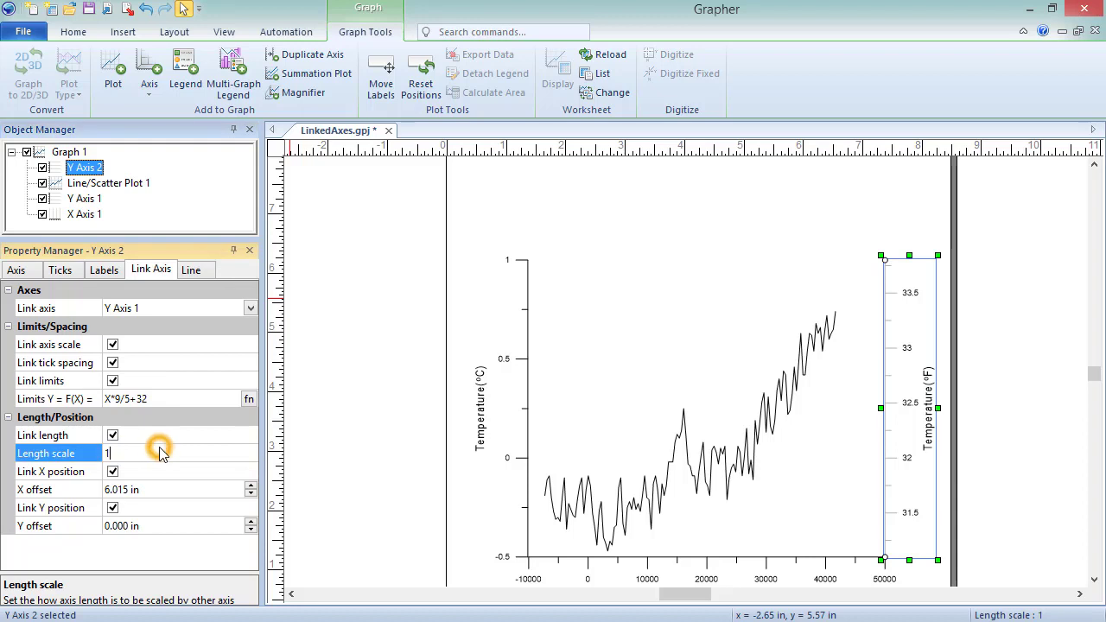
type("0.5")
key("Return")
left_click(161, 451)
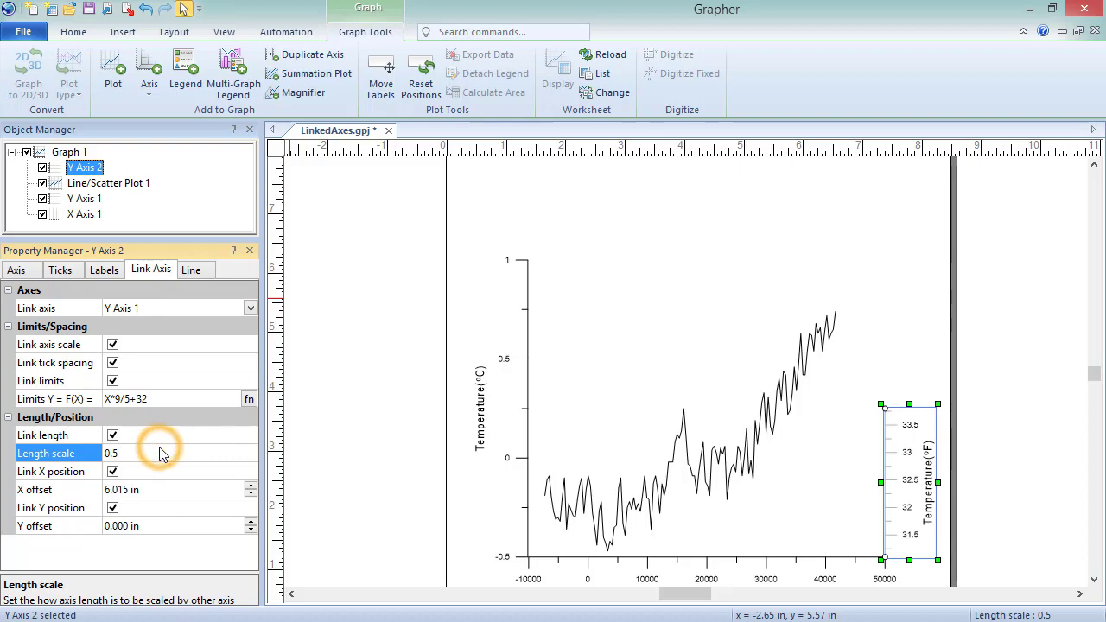
type("1")
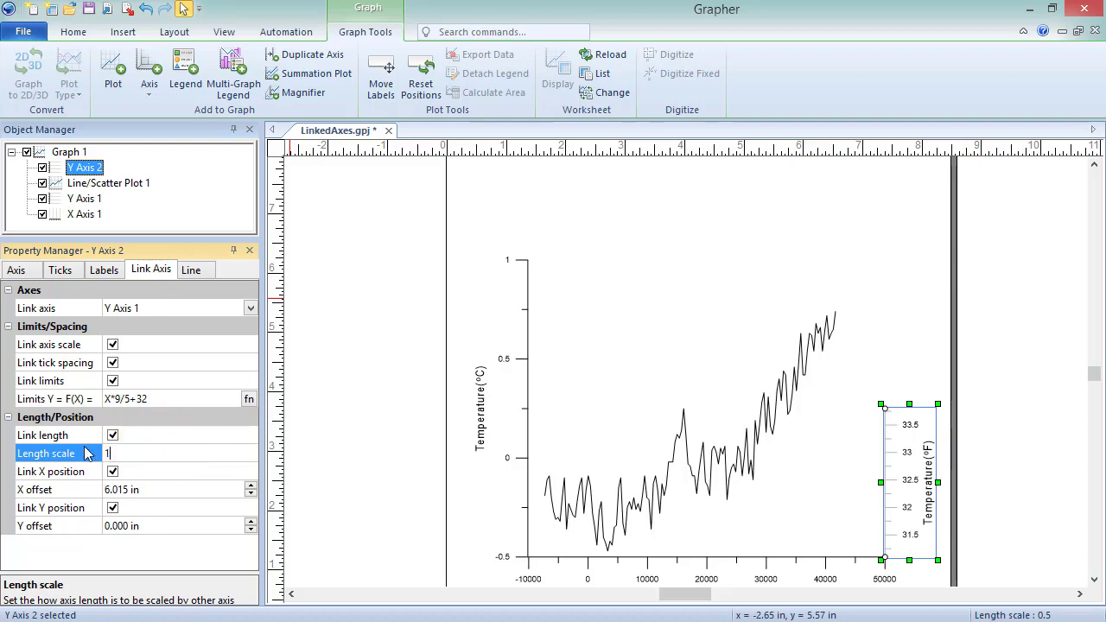
key("Return")
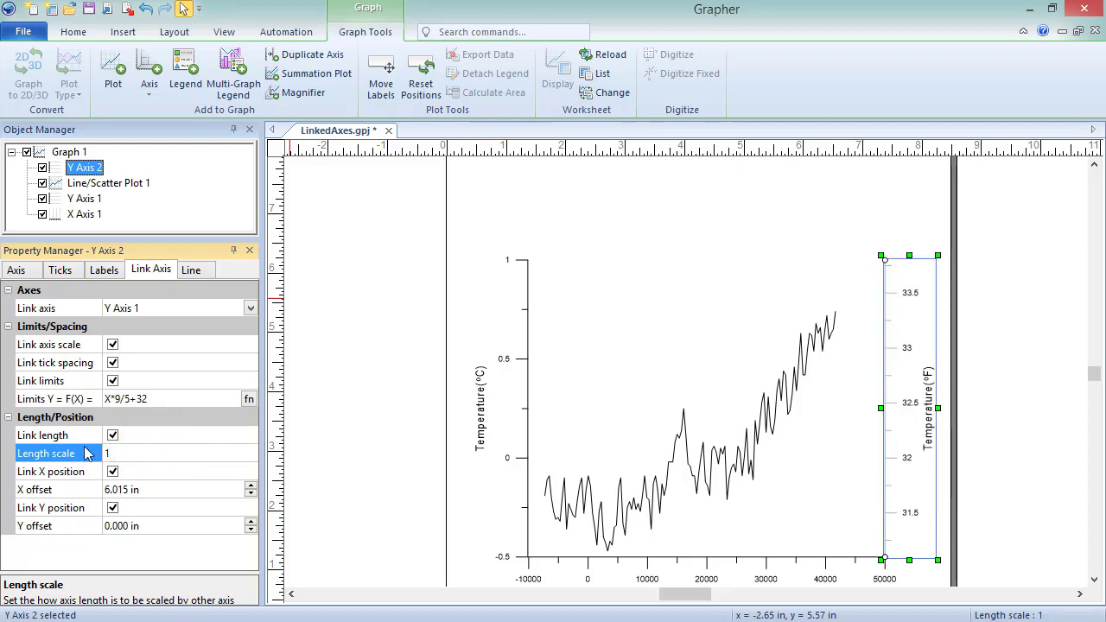